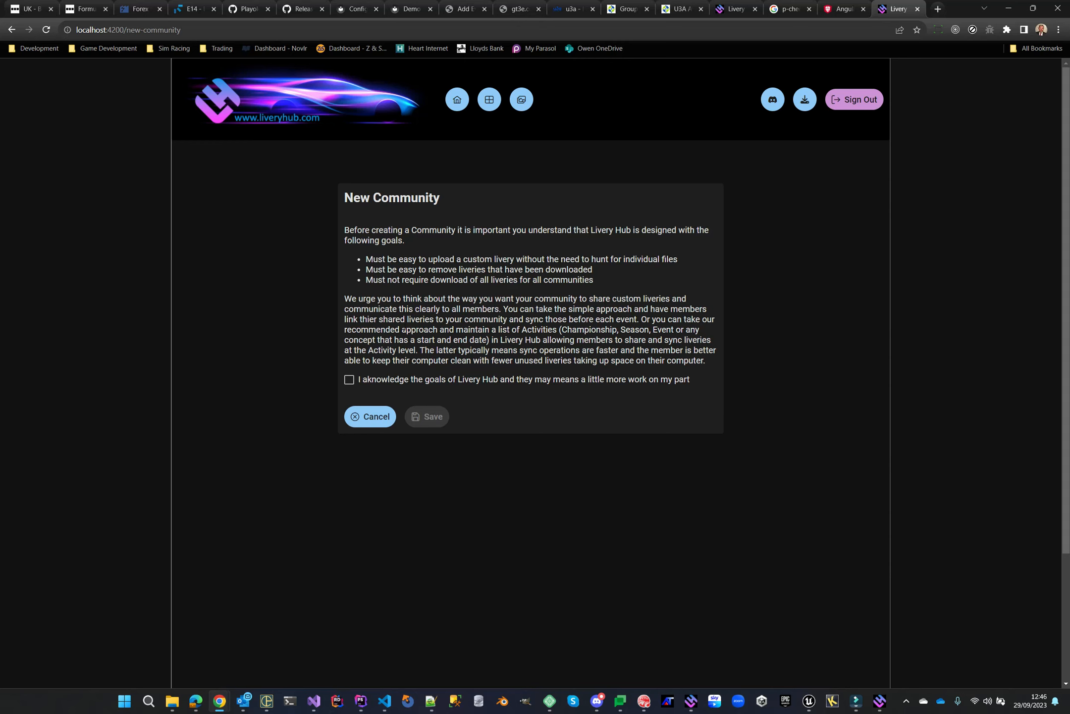
Step: Acknowledge the Livery Hub goals, review the new community's website, SimGrid, SimRacing.gp and Discord fields, and cancel the form
click(349, 379)
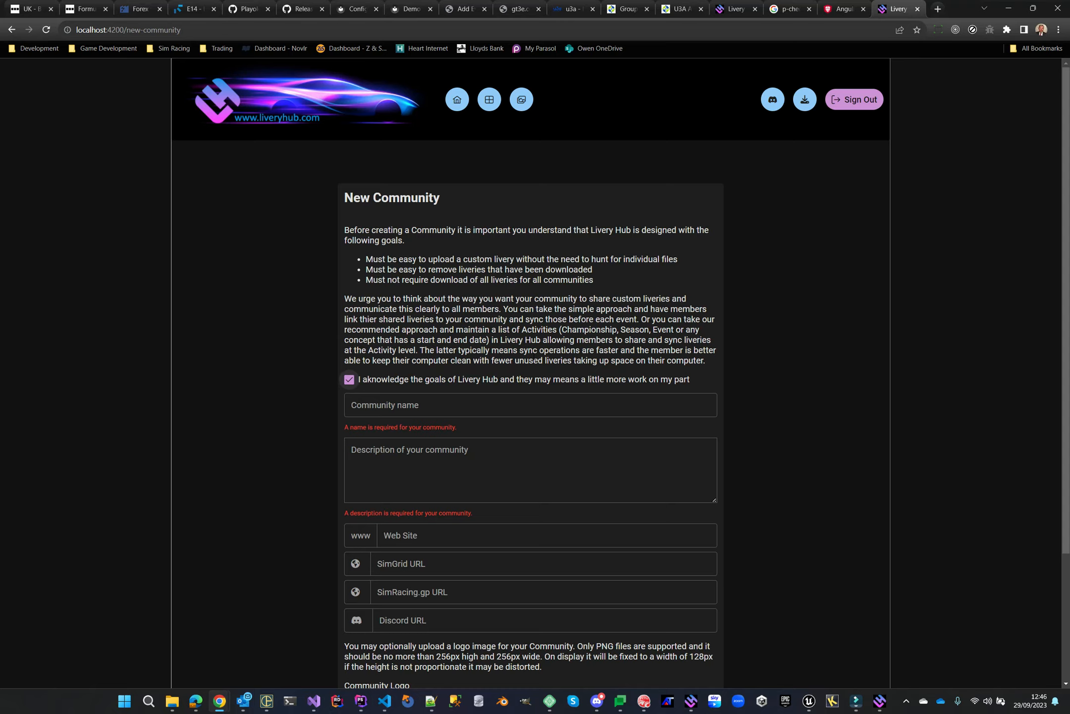
scroll(465, 221, down, 3)
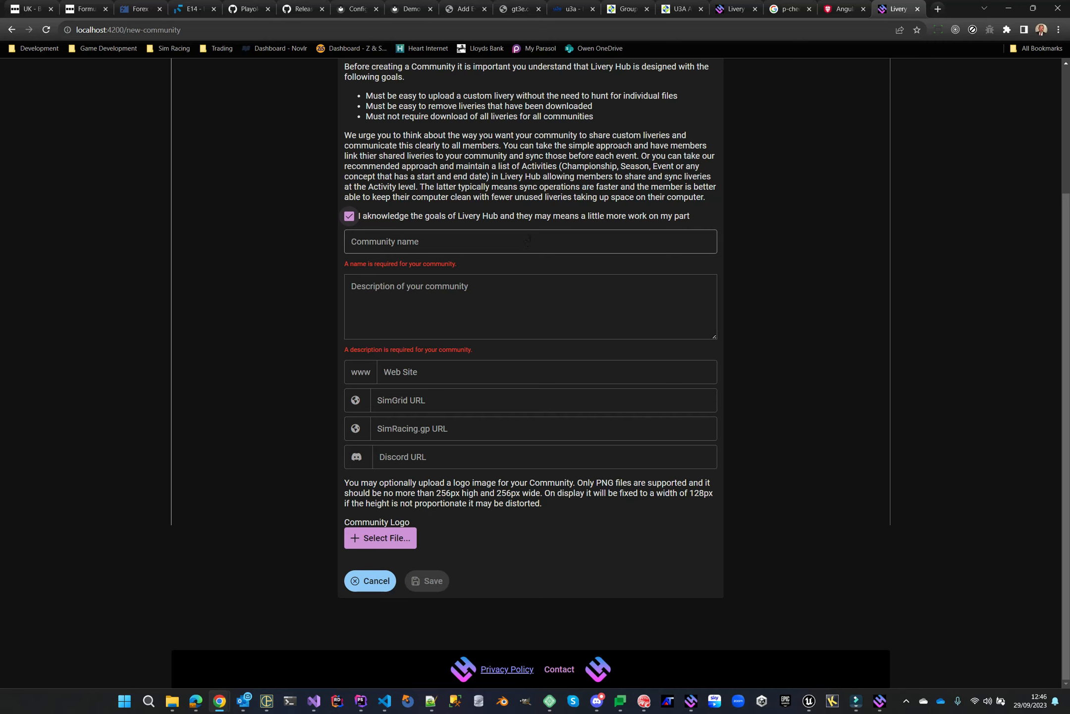
click(534, 301)
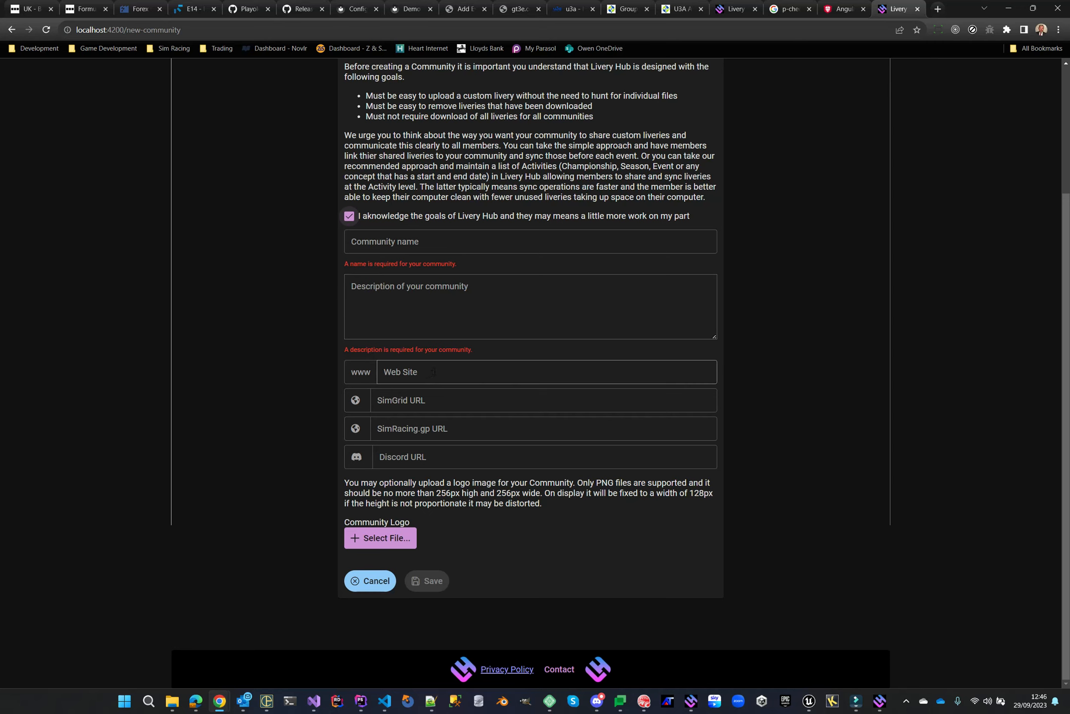
click(434, 372)
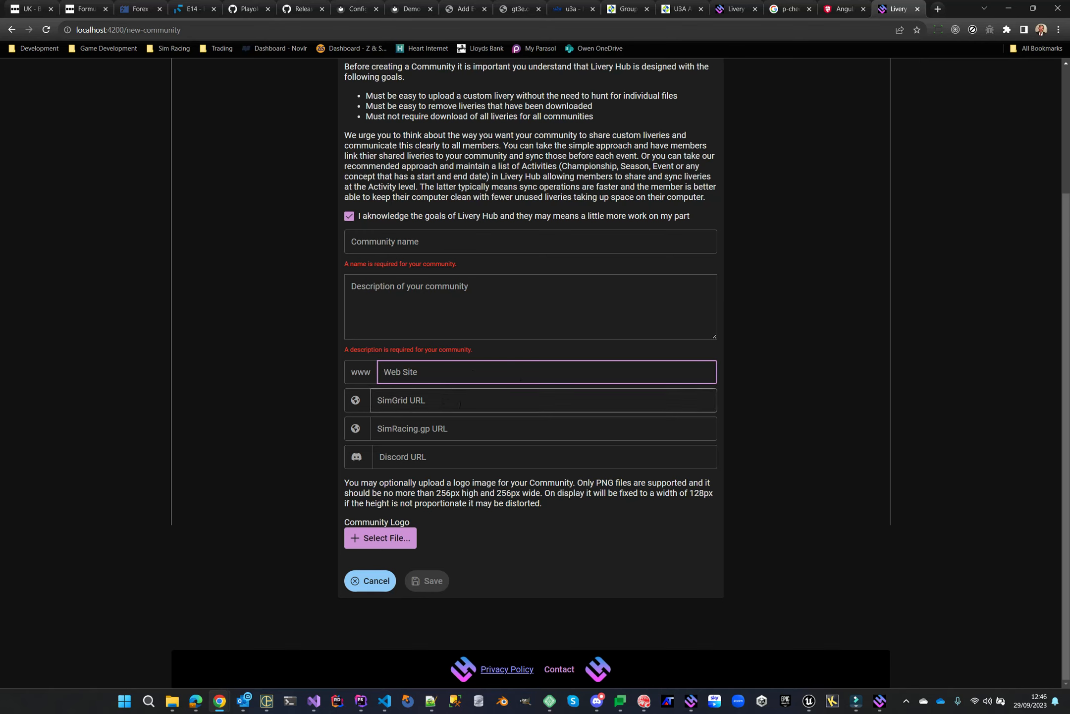
click(459, 402)
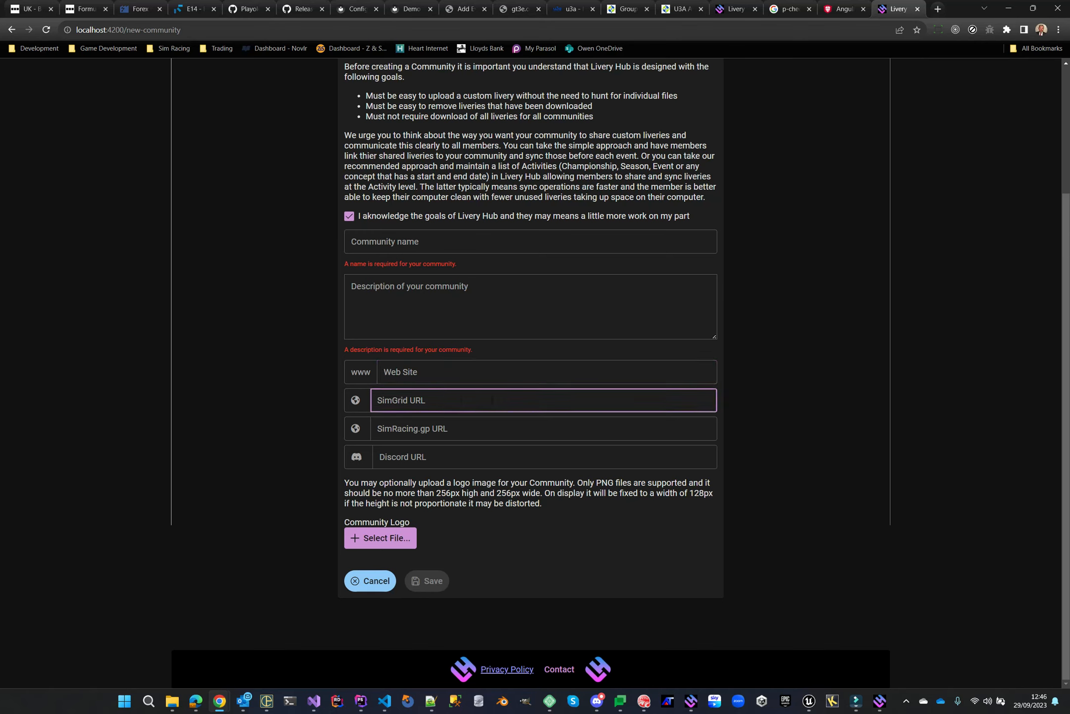
click(487, 427)
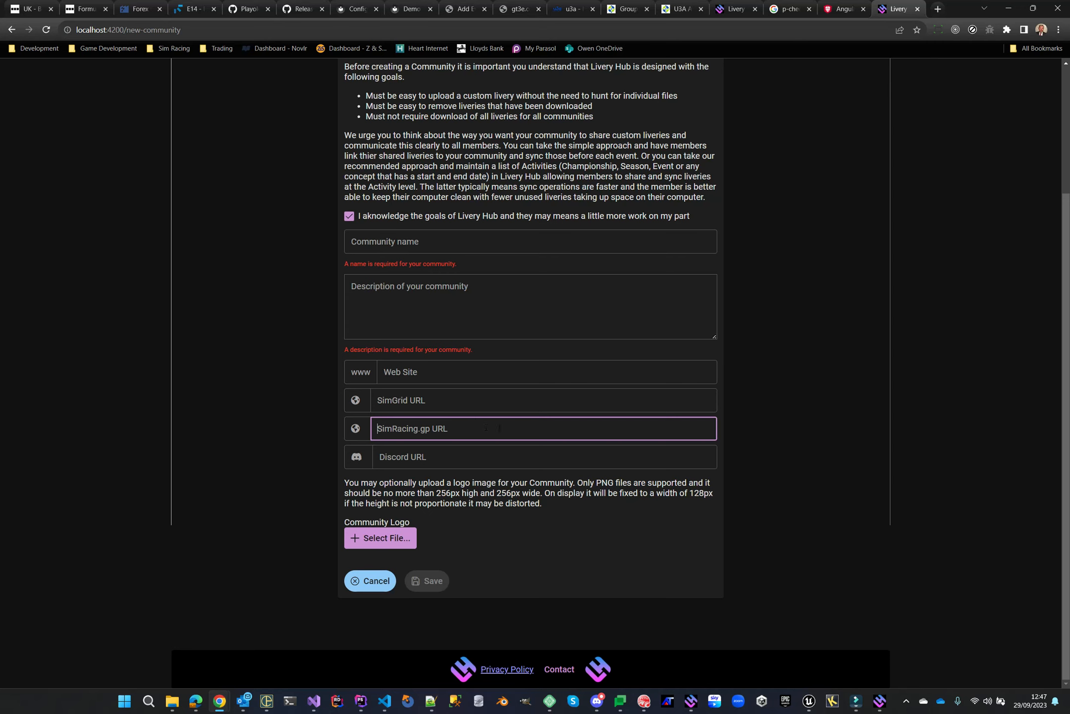
click(458, 455)
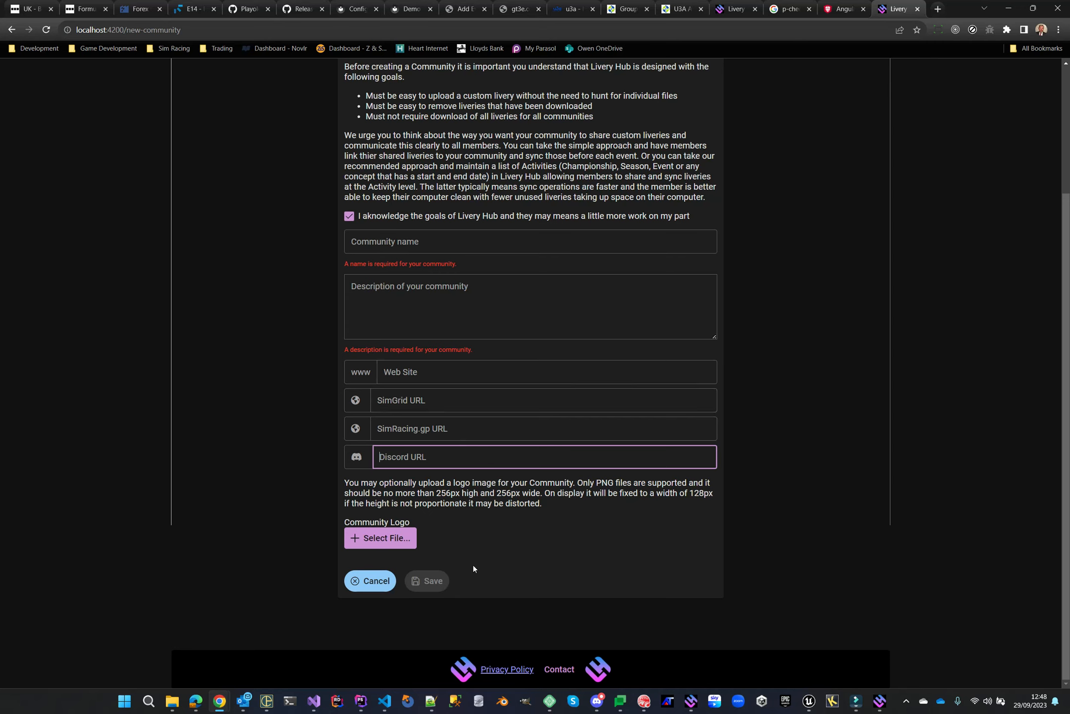
click(370, 587)
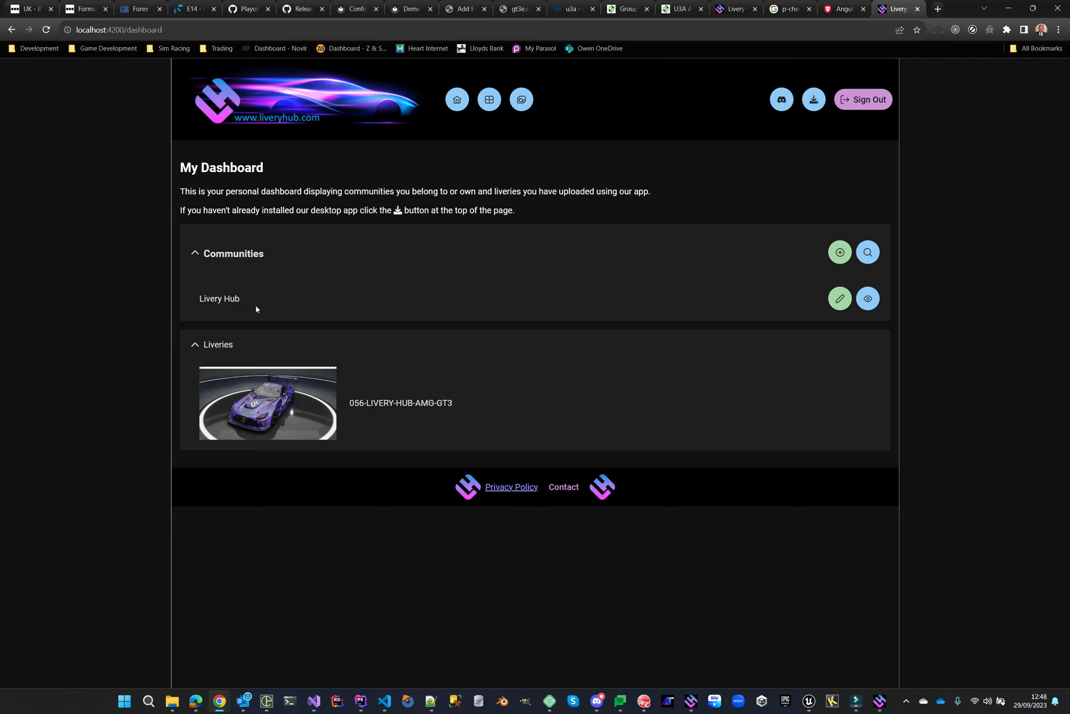
Step: Review the Livery Hub community's edit form and its ownership delegation page, and return to the dashboard
click(839, 299)
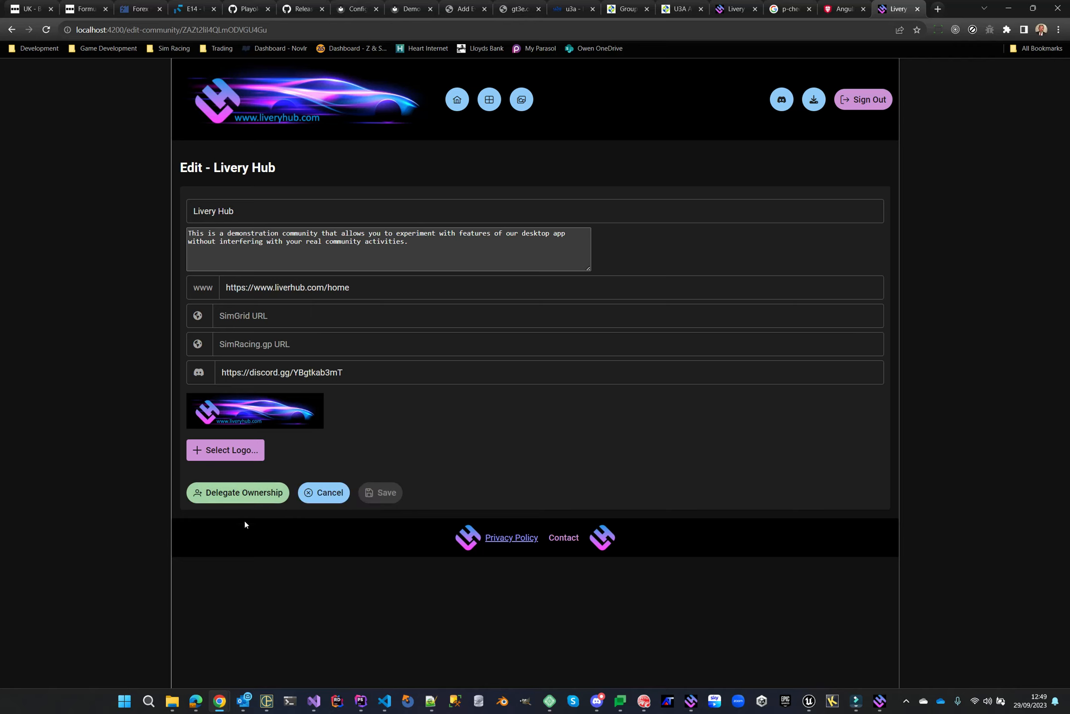
click(236, 495)
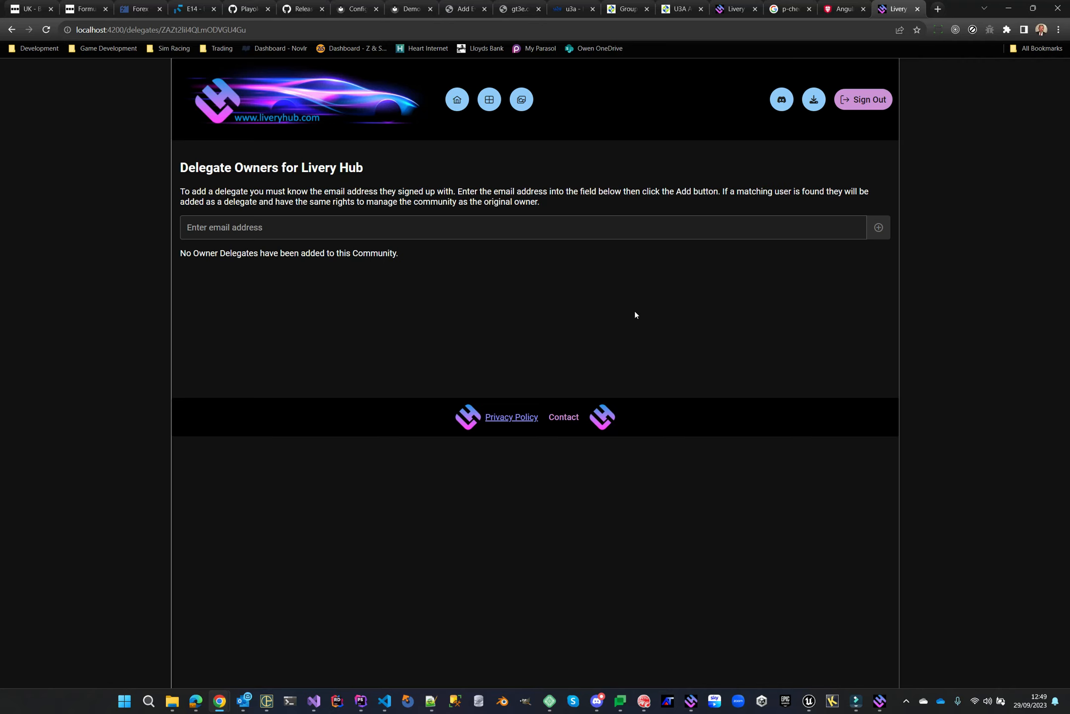
click(469, 228)
click(490, 99)
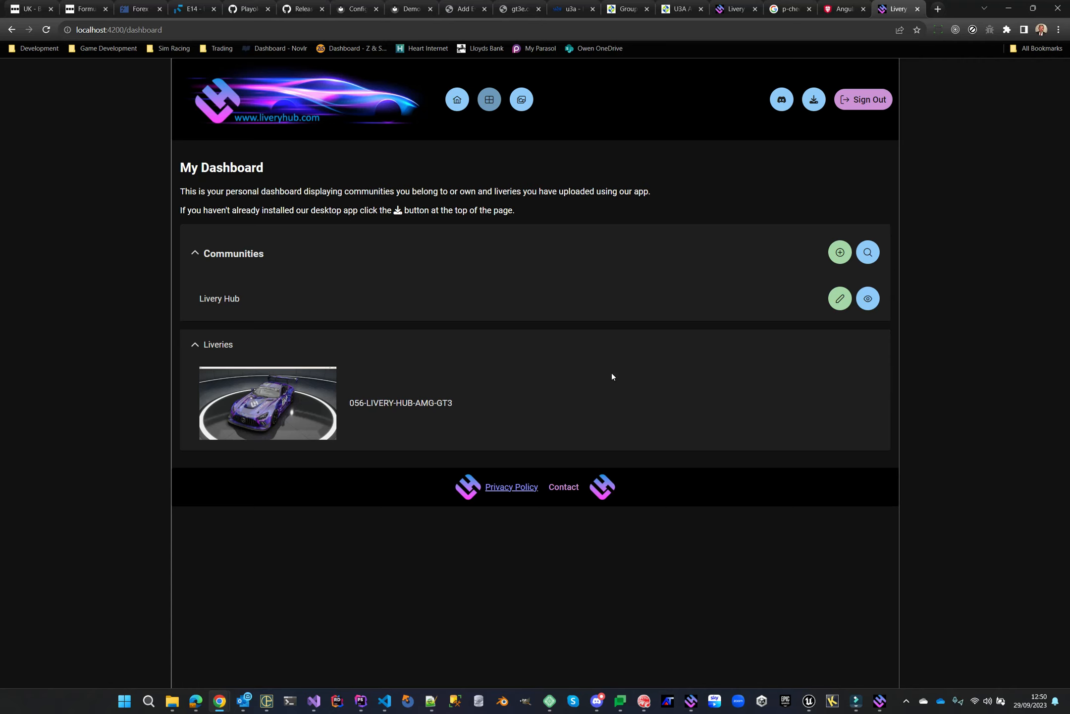
Step: Switch to the Livery Hub desktop app, dismissing its software update notice
mouse_move(877, 704)
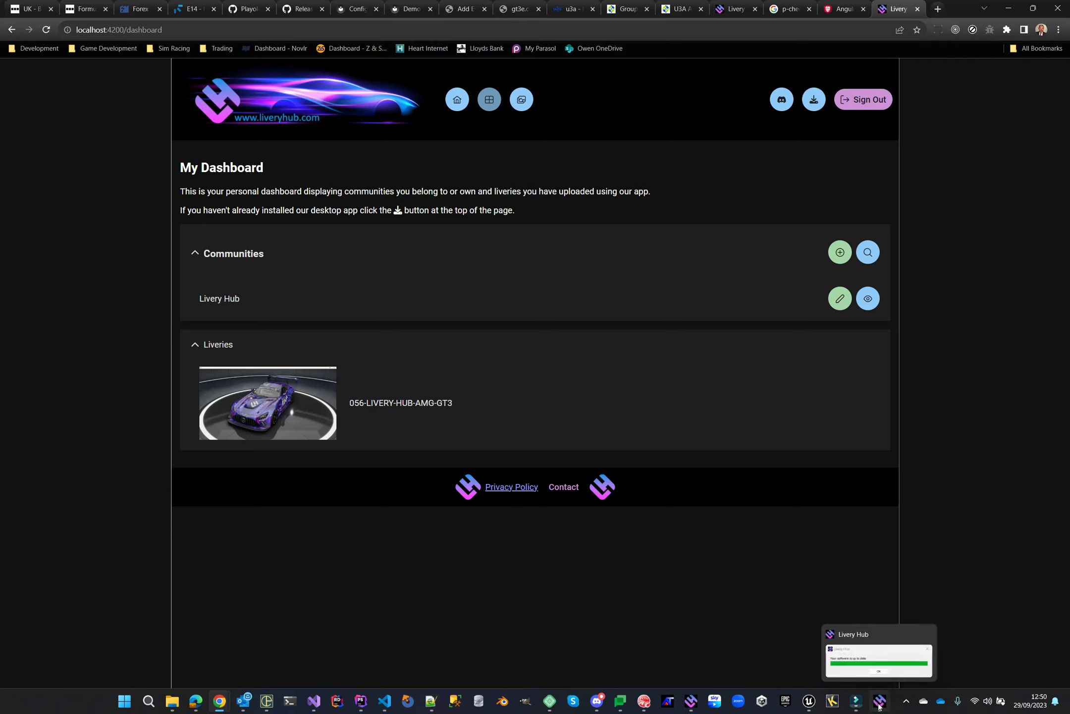
click(878, 704)
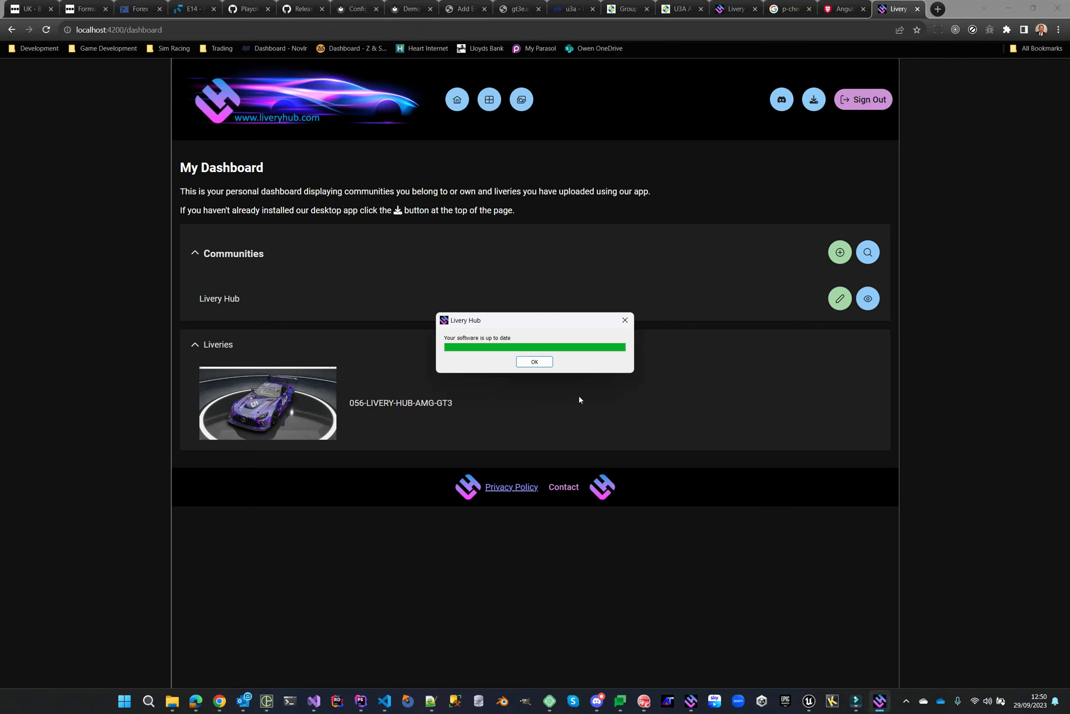
click(535, 361)
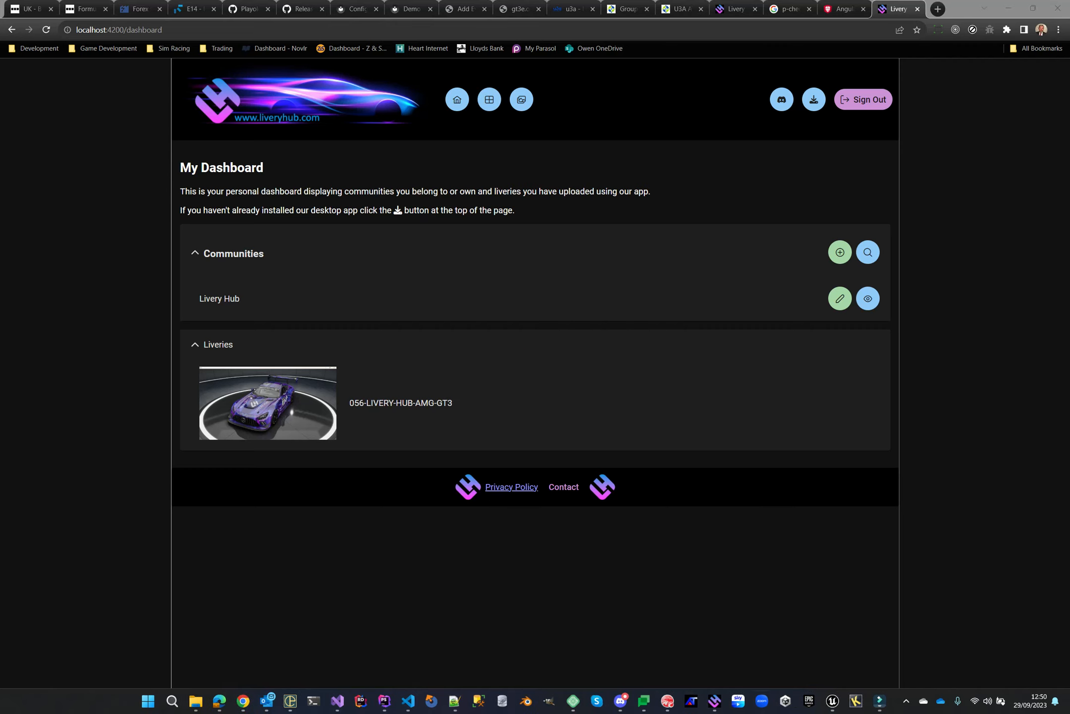
mouse_move(714, 700)
click(720, 667)
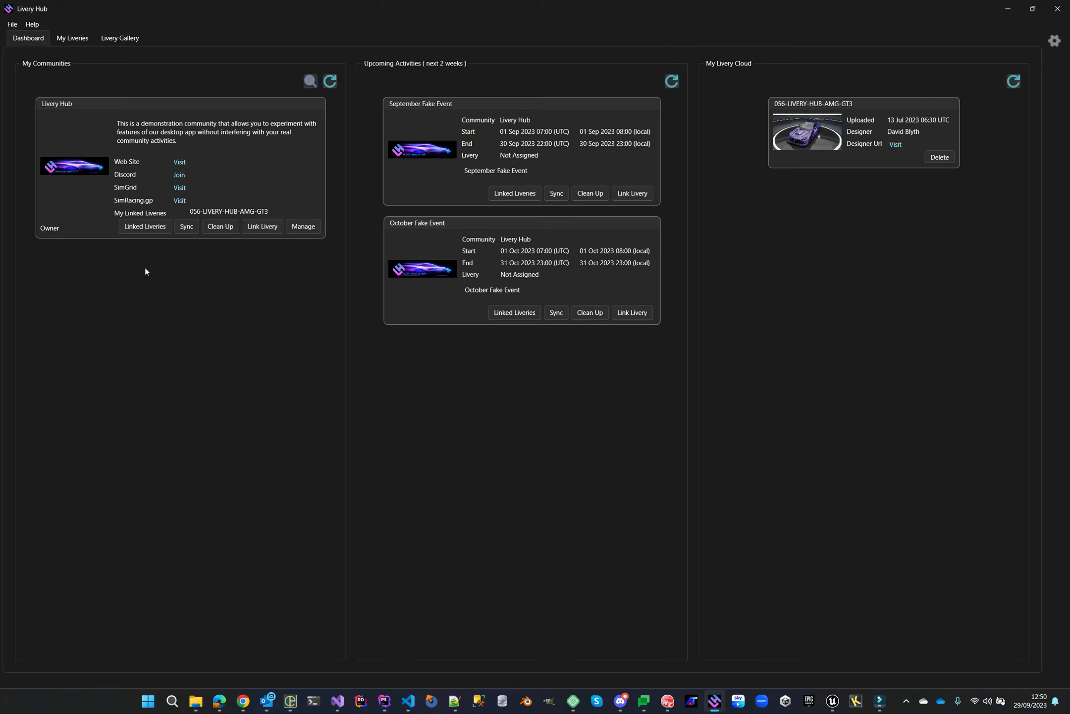
Step: Block the McLaren 720S GT3 livery among the Livery Hub community's linked liveries, refresh the list and close it
click(145, 227)
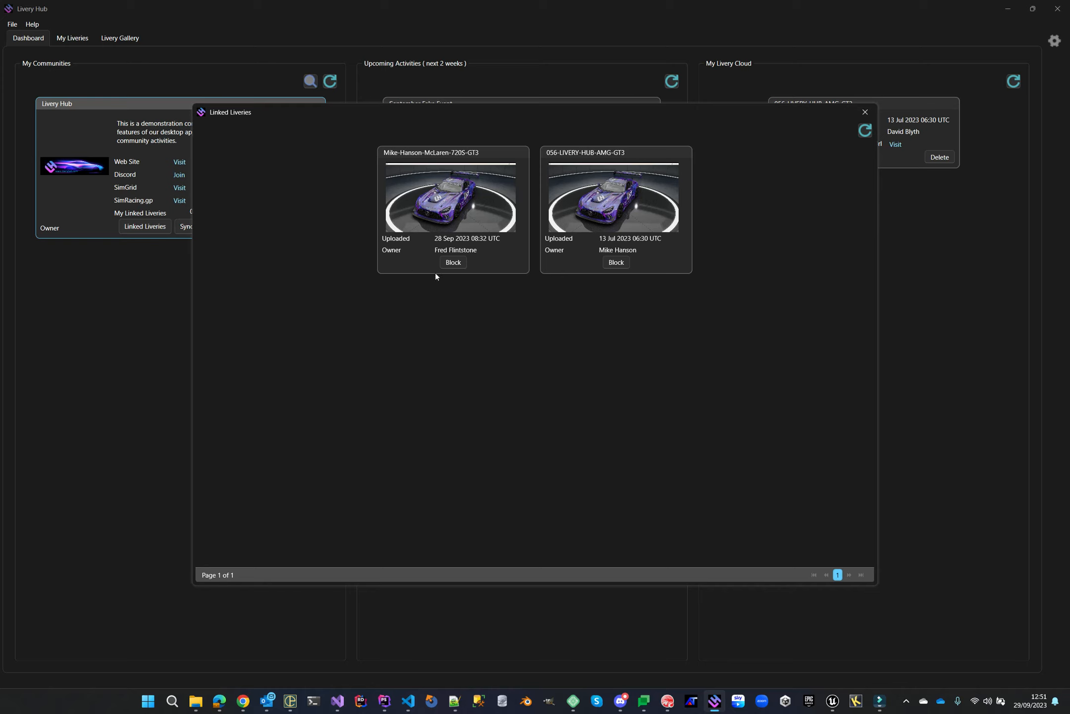
click(453, 262)
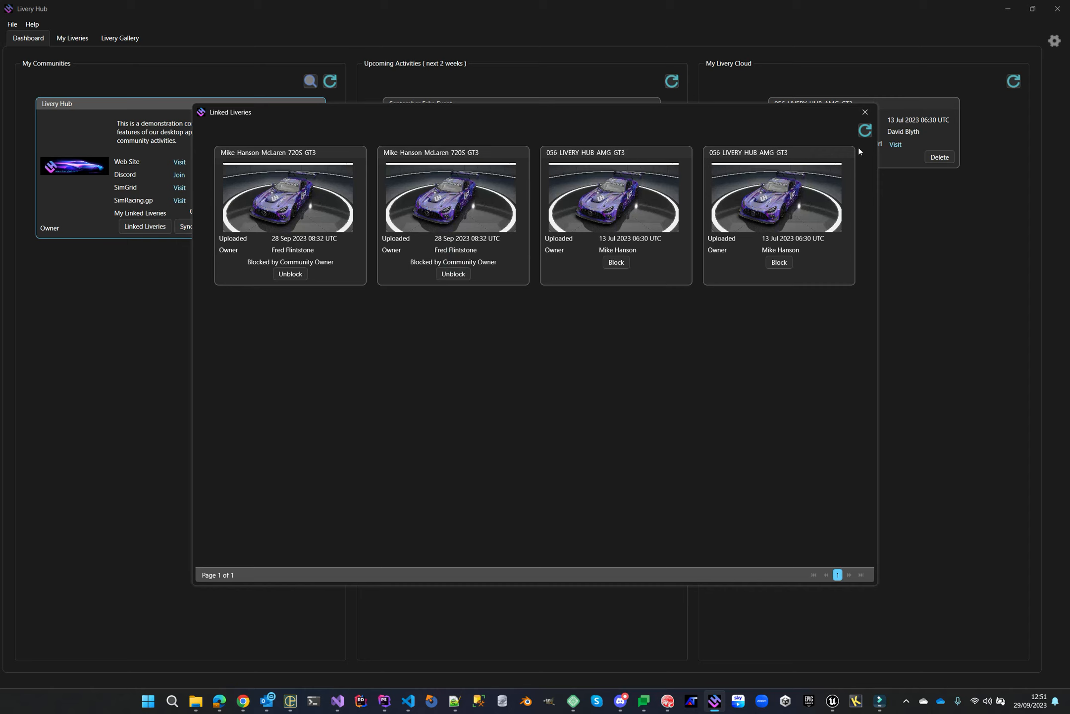
click(865, 131)
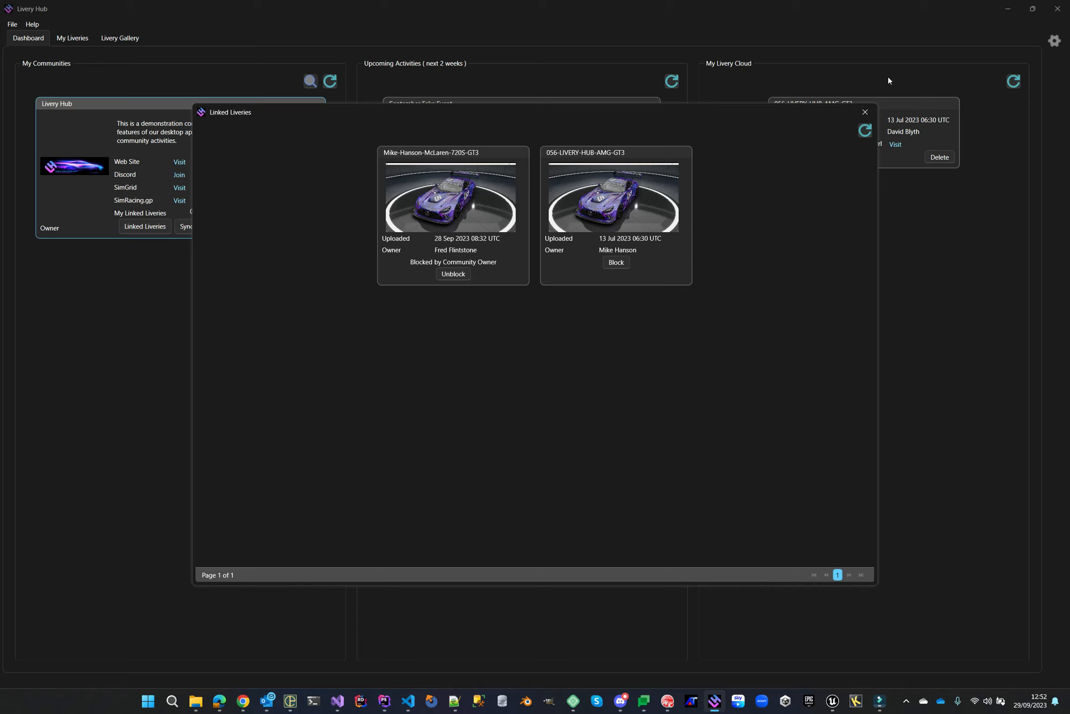
click(866, 112)
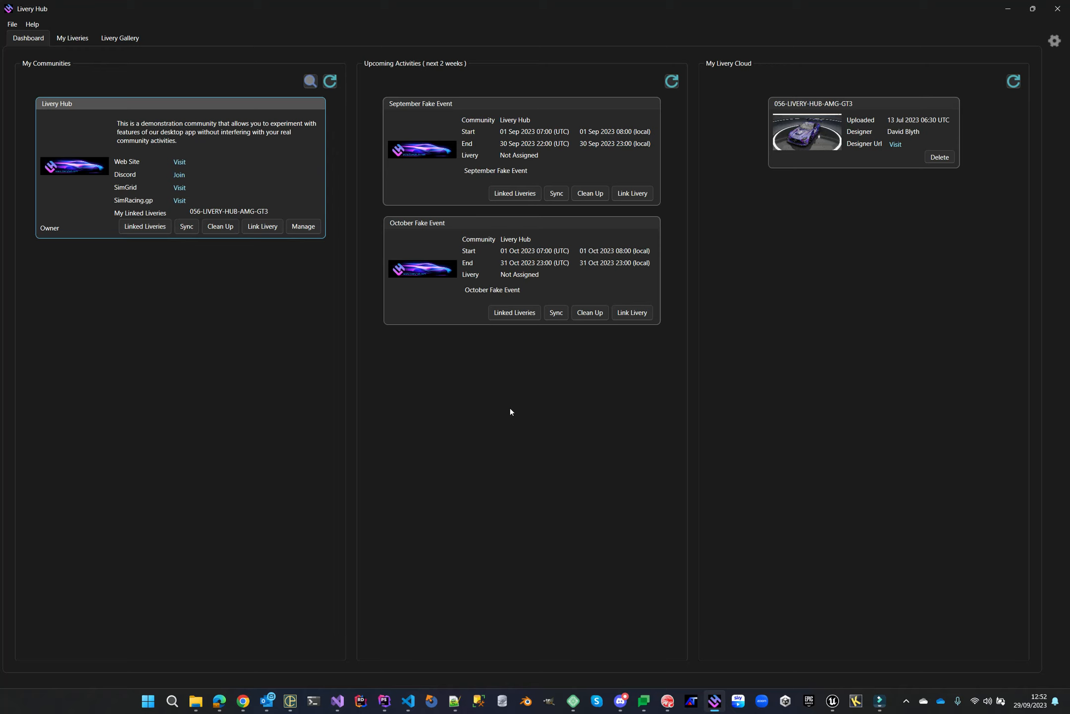
Step: Open the management window for the Livery Hub community and briefly show all of its events
click(252, 170)
click(302, 226)
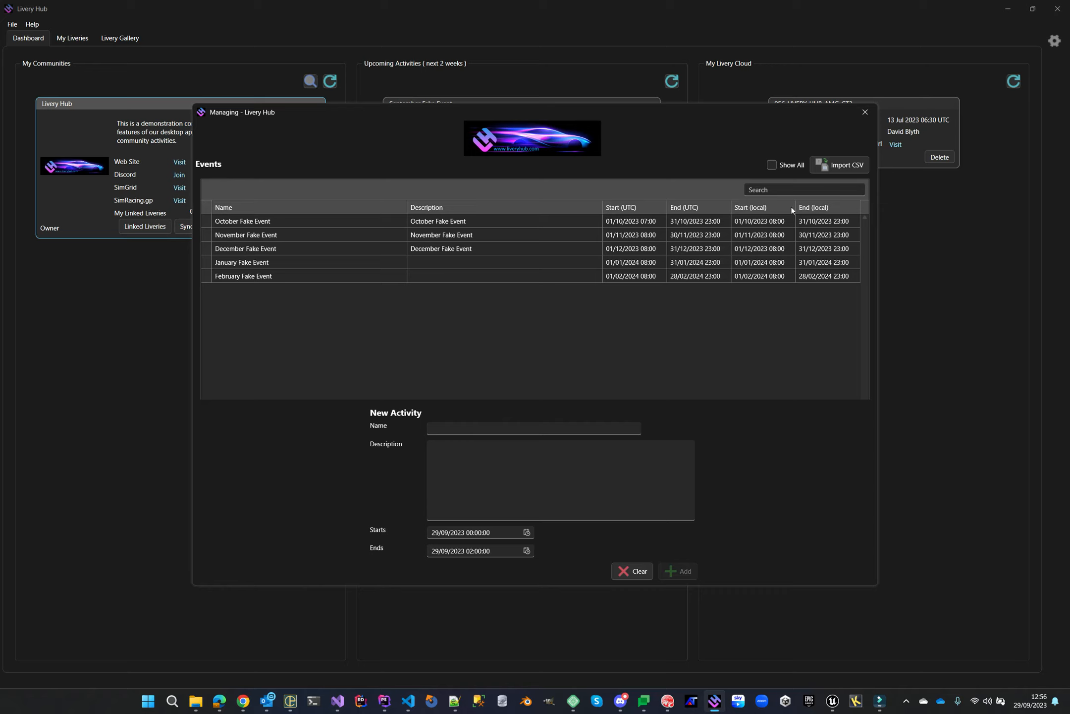
click(772, 166)
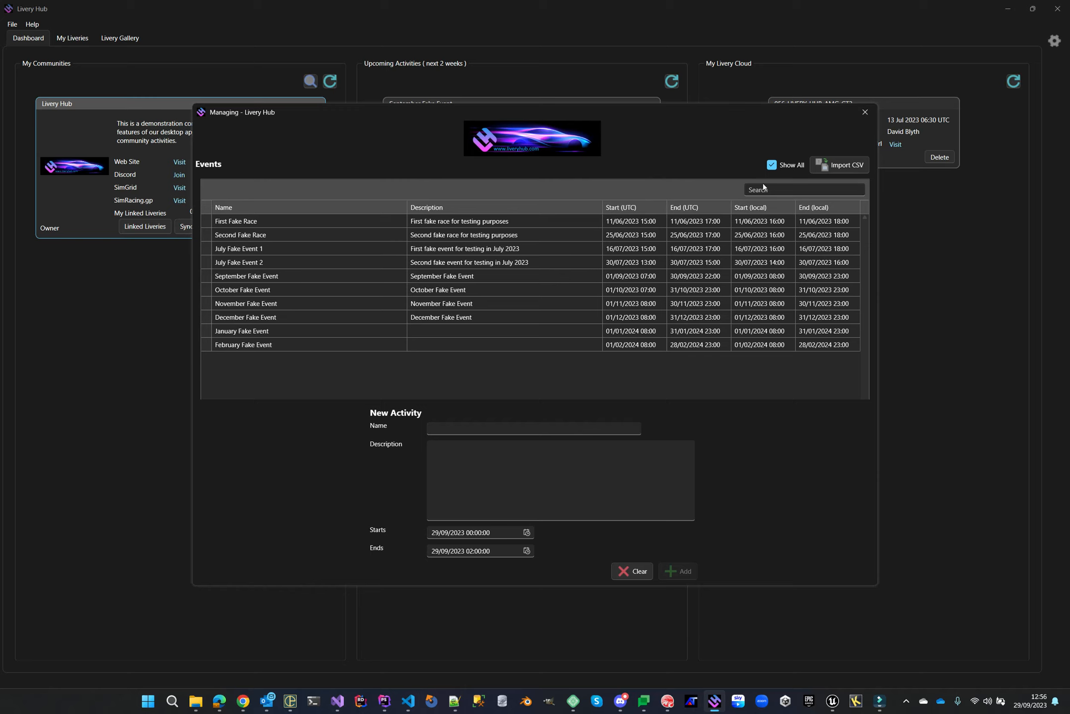
click(772, 165)
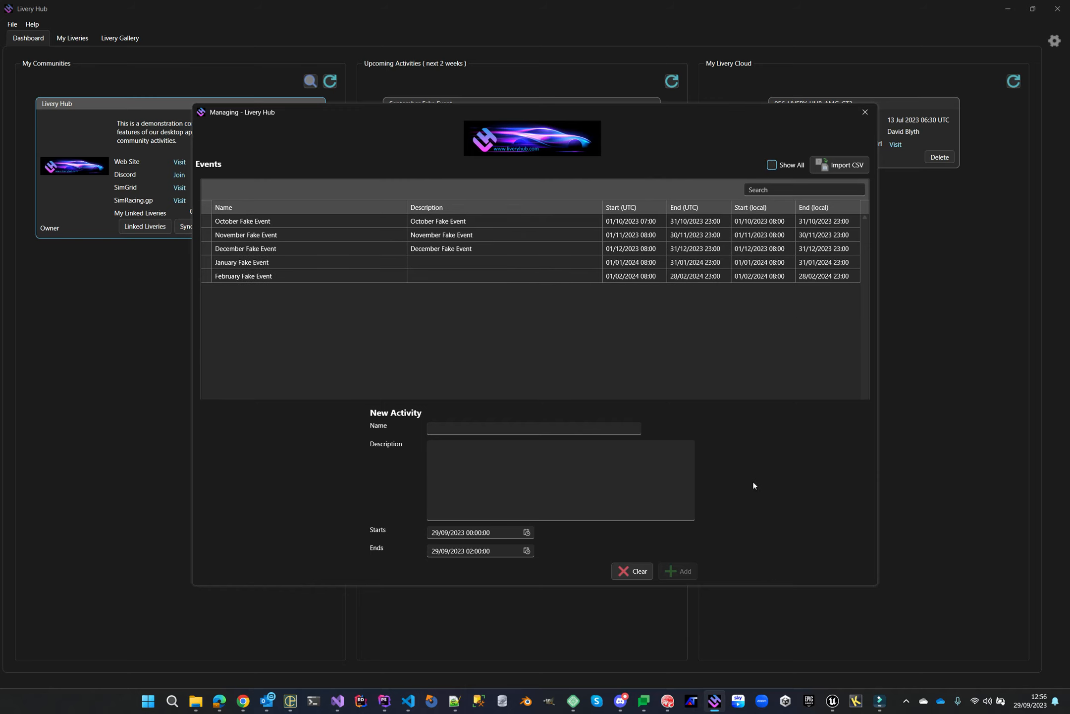
Step: Review the new activity's name, description and start date-time picker without entering anything, and select the February Fake Event
click(528, 426)
click(506, 462)
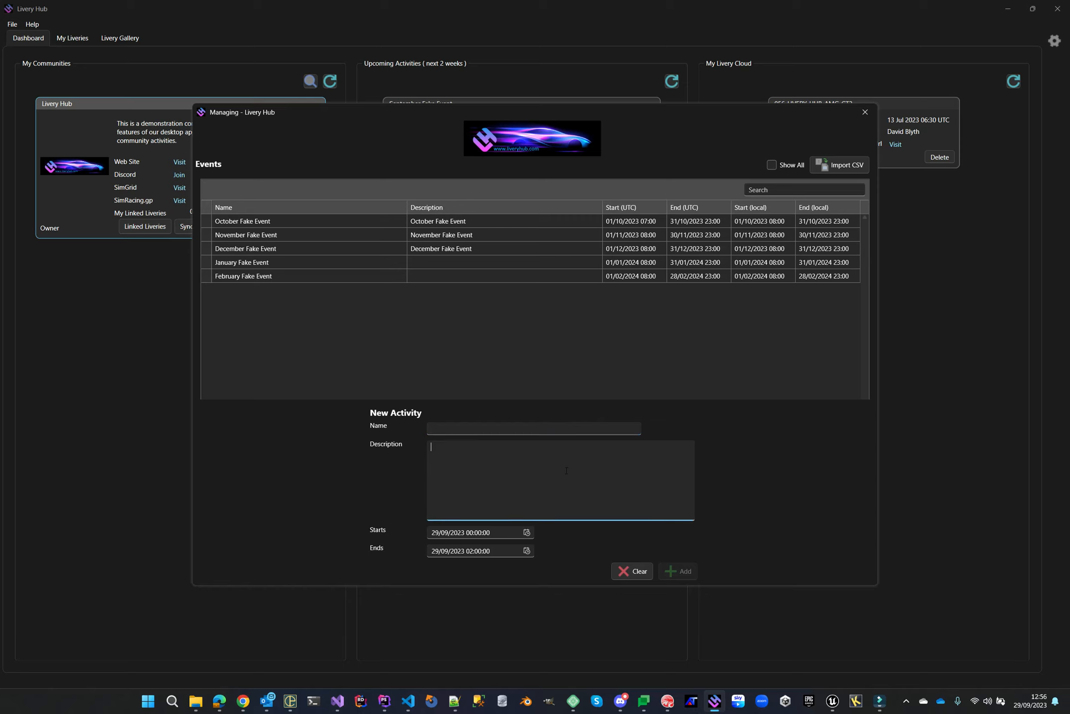
click(528, 533)
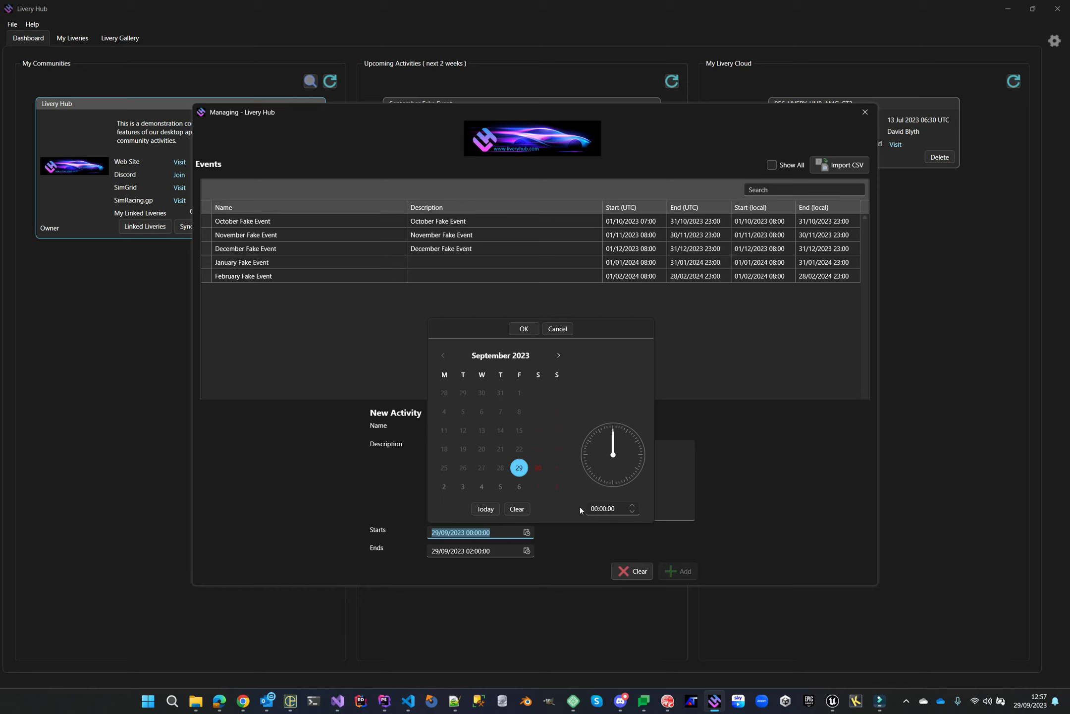
click(588, 543)
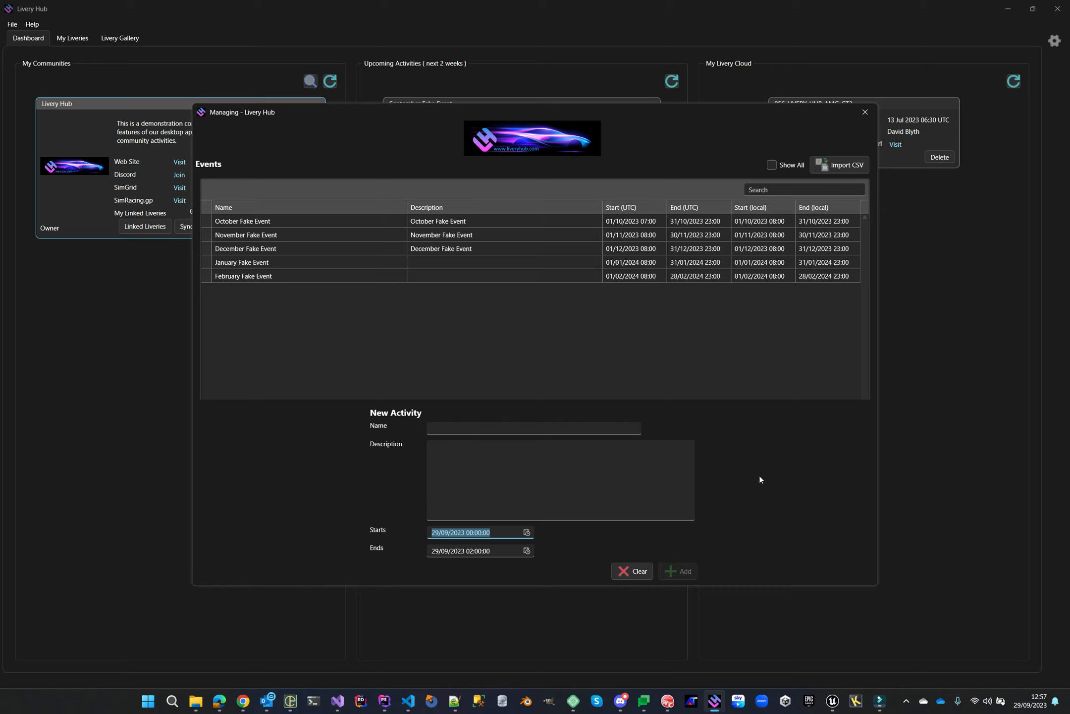
click(514, 272)
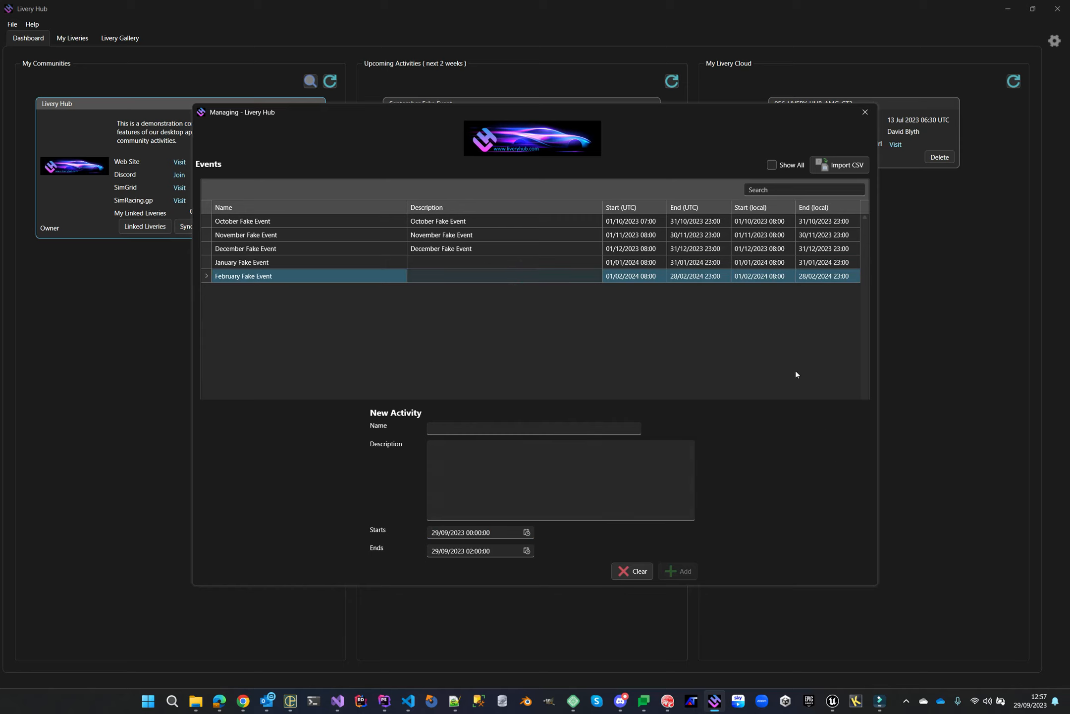
Step: Open the activities CSV import tool, and open LiveryHubTemplate.csv from the Documents folder in Notepad++
click(843, 168)
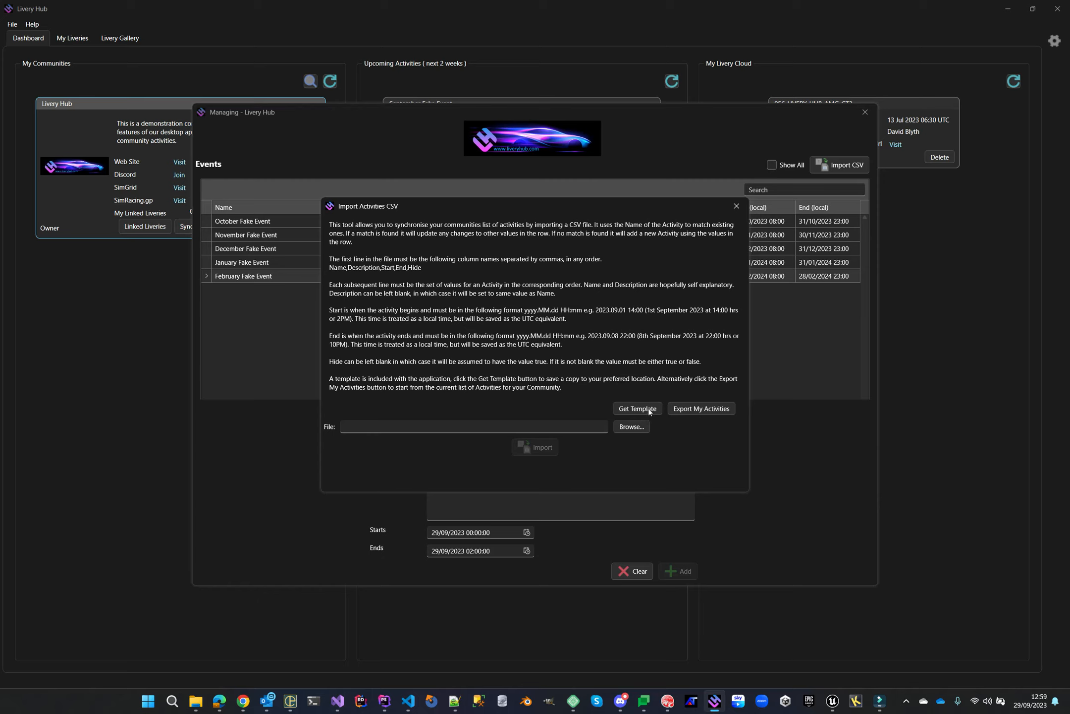
mouse_move(196, 700)
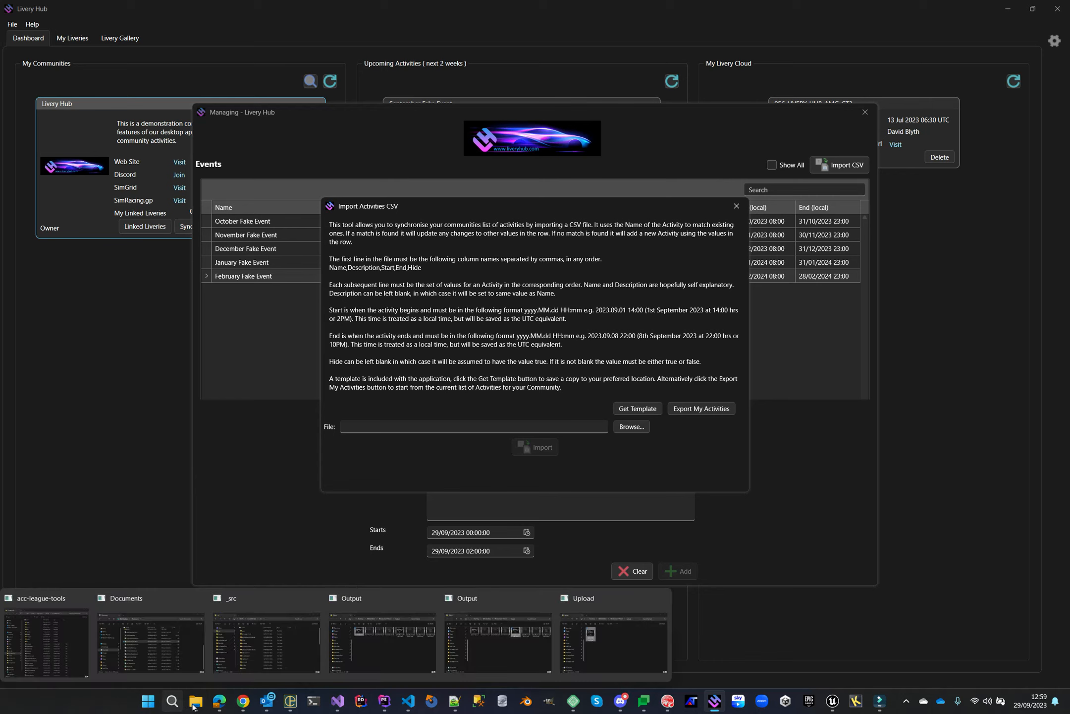
click(164, 646)
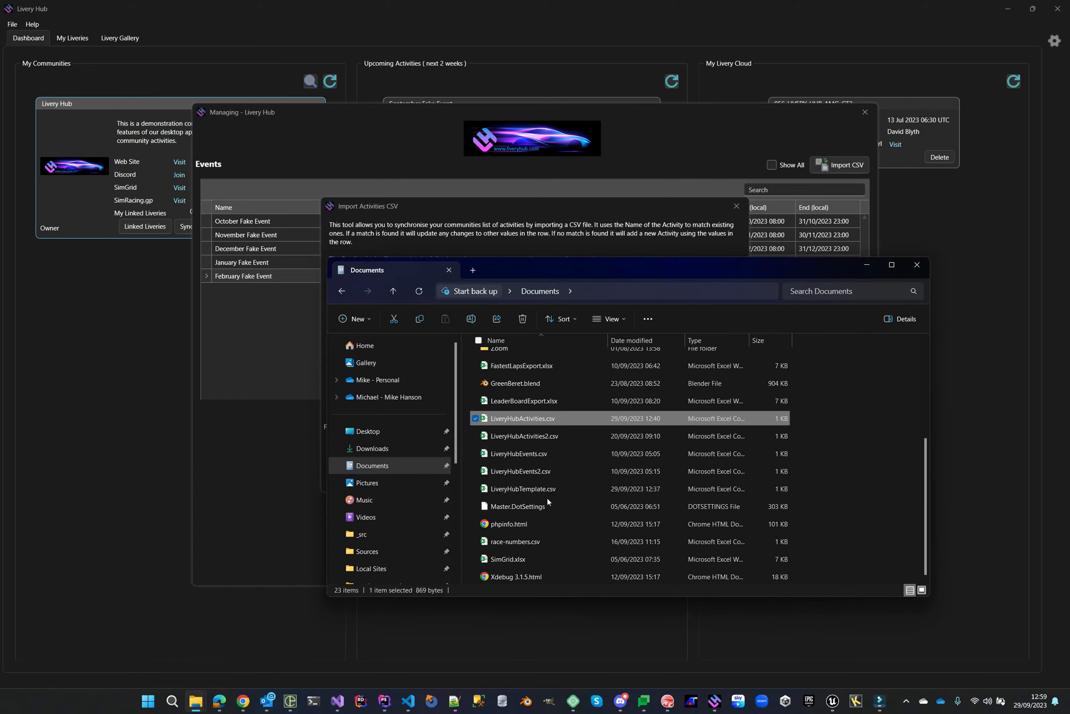
click(532, 489)
right_click(532, 489)
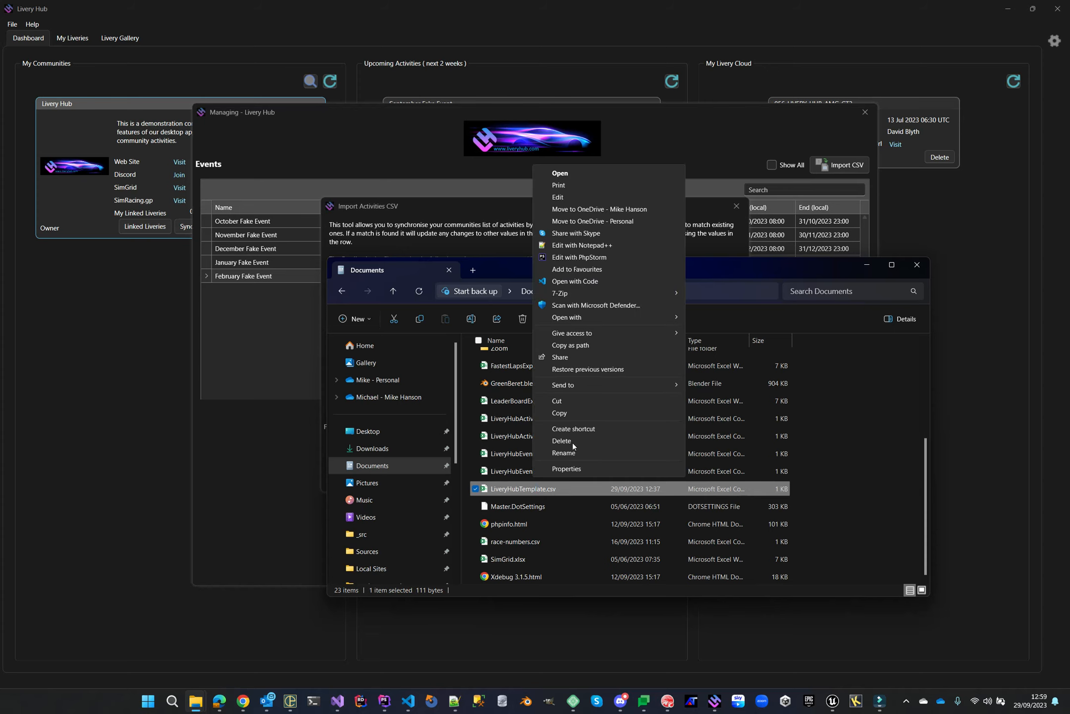
click(585, 246)
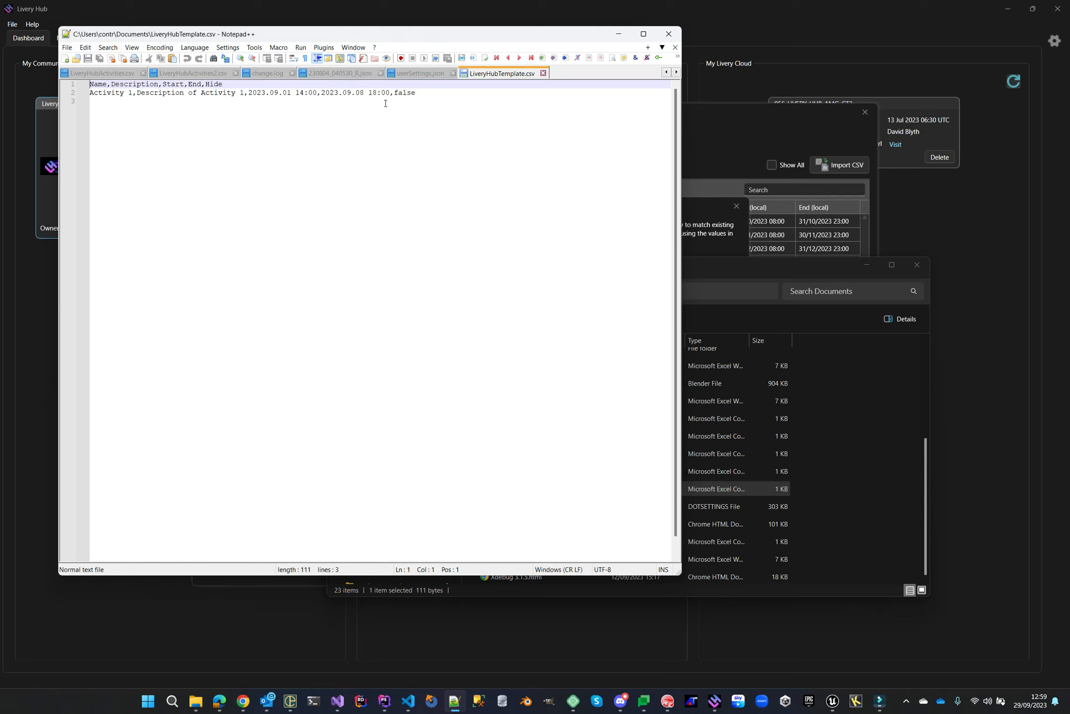
Step: Examine the template's column header line and the sample Activity 1 row with its start, end and hide values
drag(423, 94, 193, 100)
click(224, 84)
drag(91, 92, 418, 98)
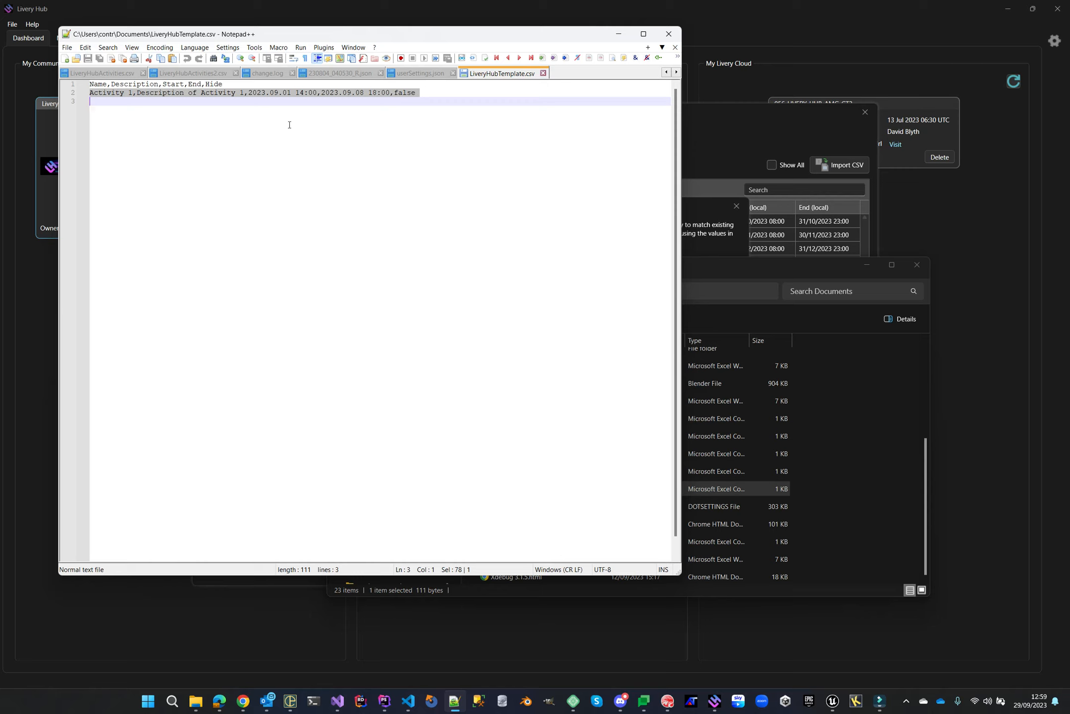
click(315, 95)
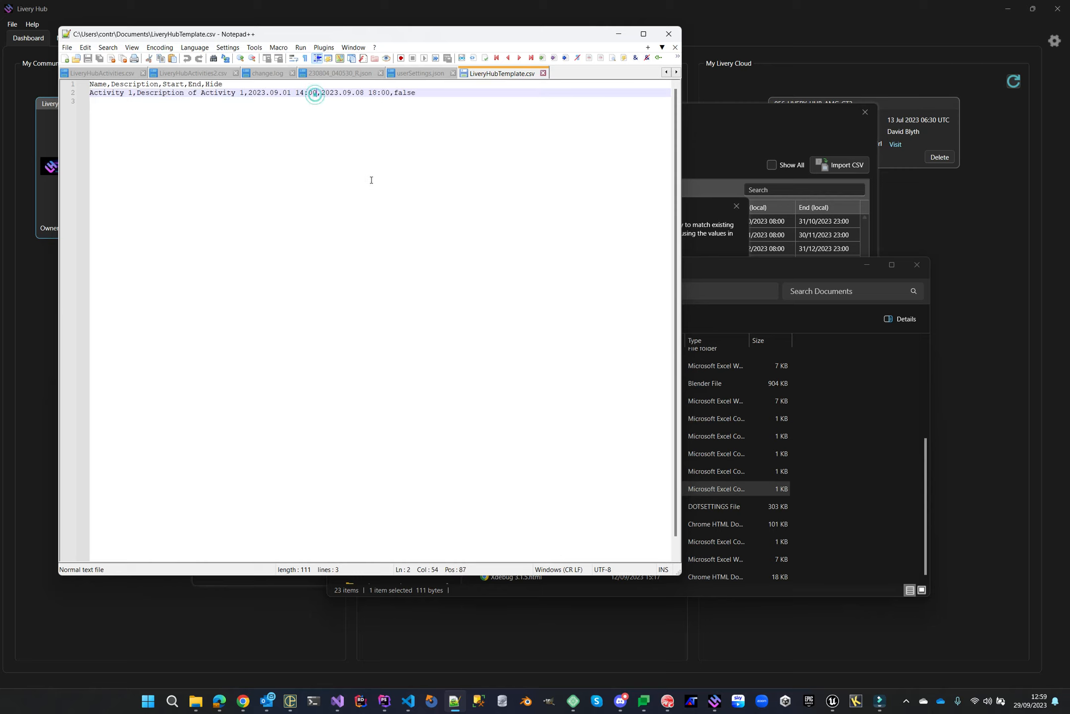
drag(461, 91, 93, 90)
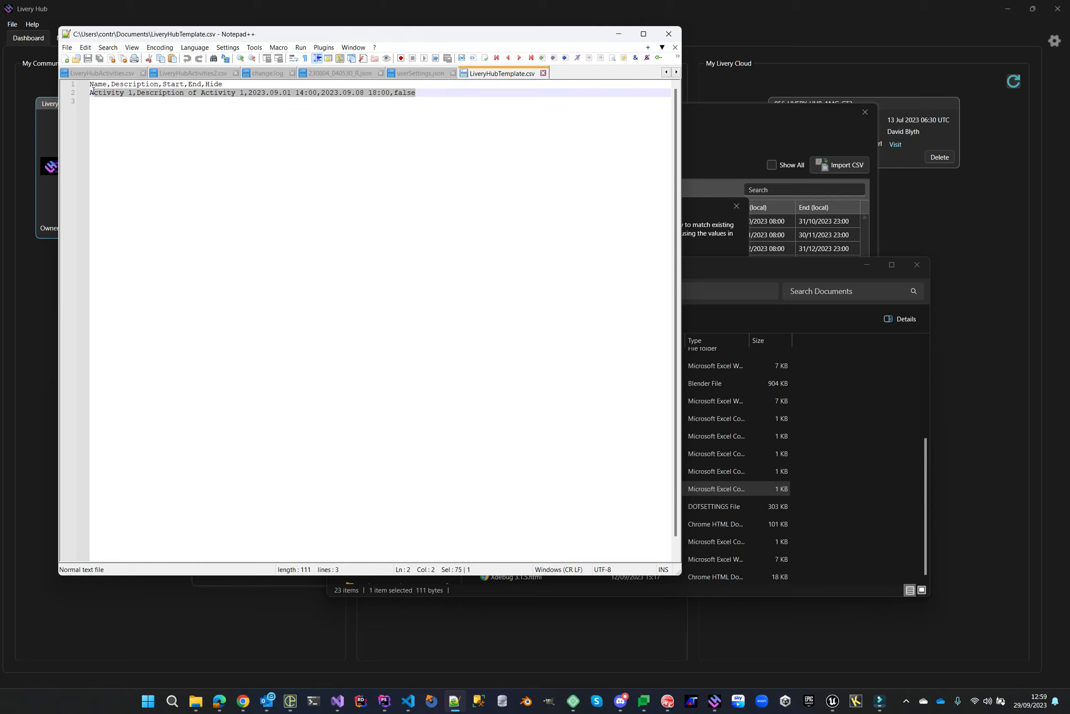
click(430, 93)
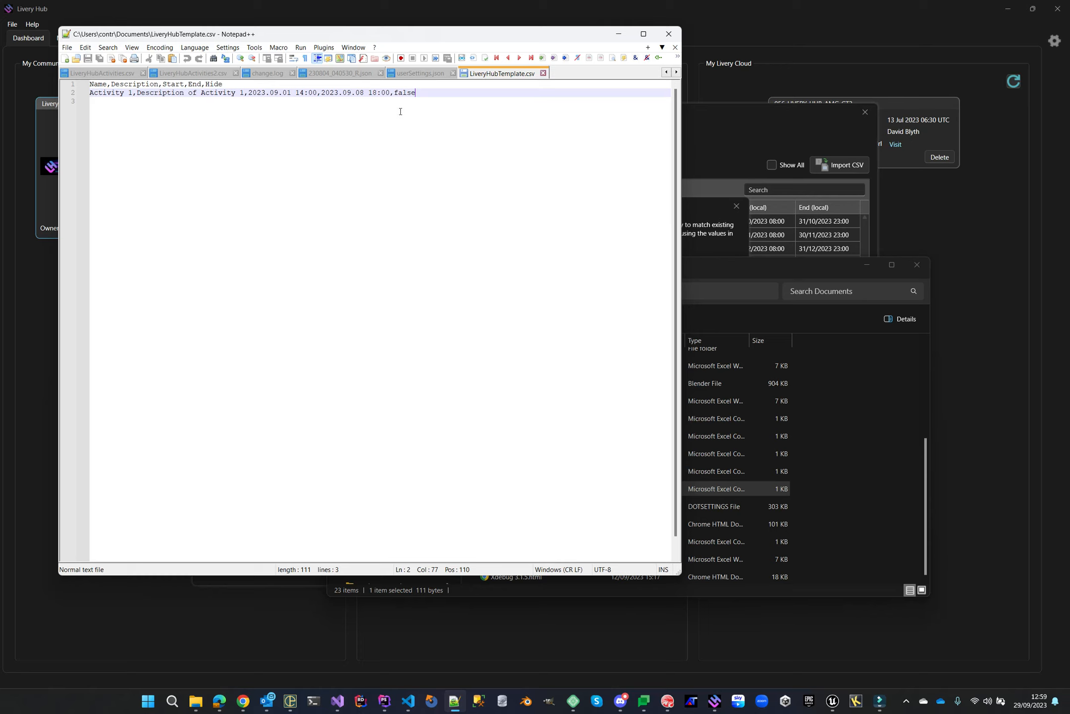
Step: Inspect the Hide value at the end of the template's Activity 1 row
click(402, 93)
drag(399, 93, 404, 92)
click(540, 183)
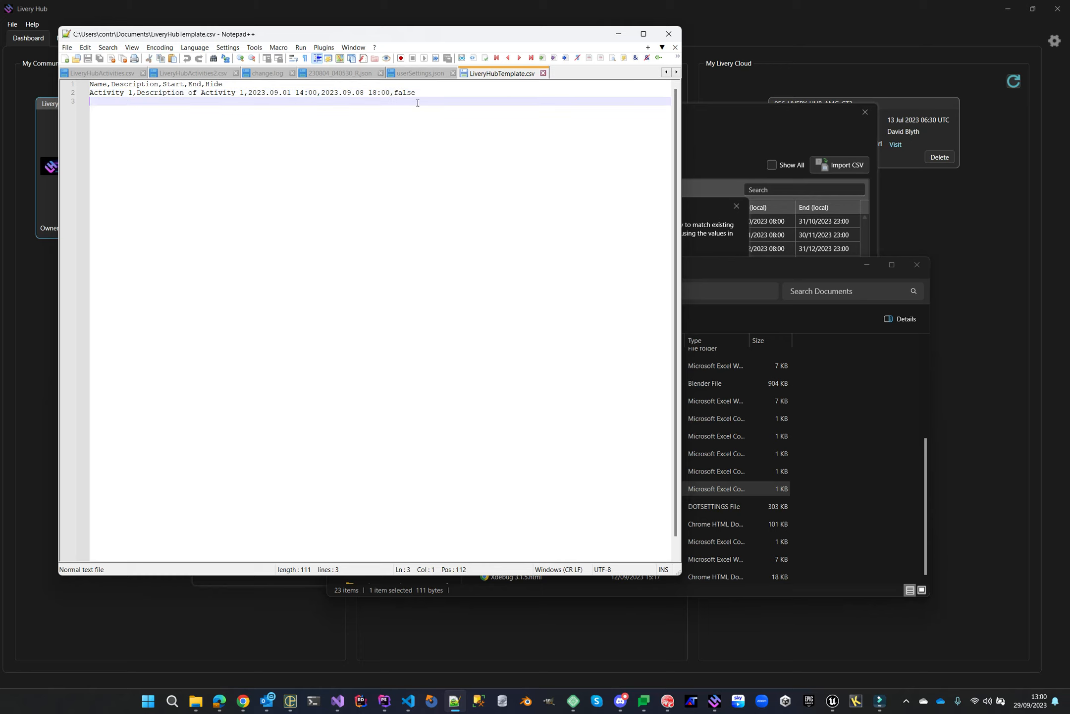
click(402, 92)
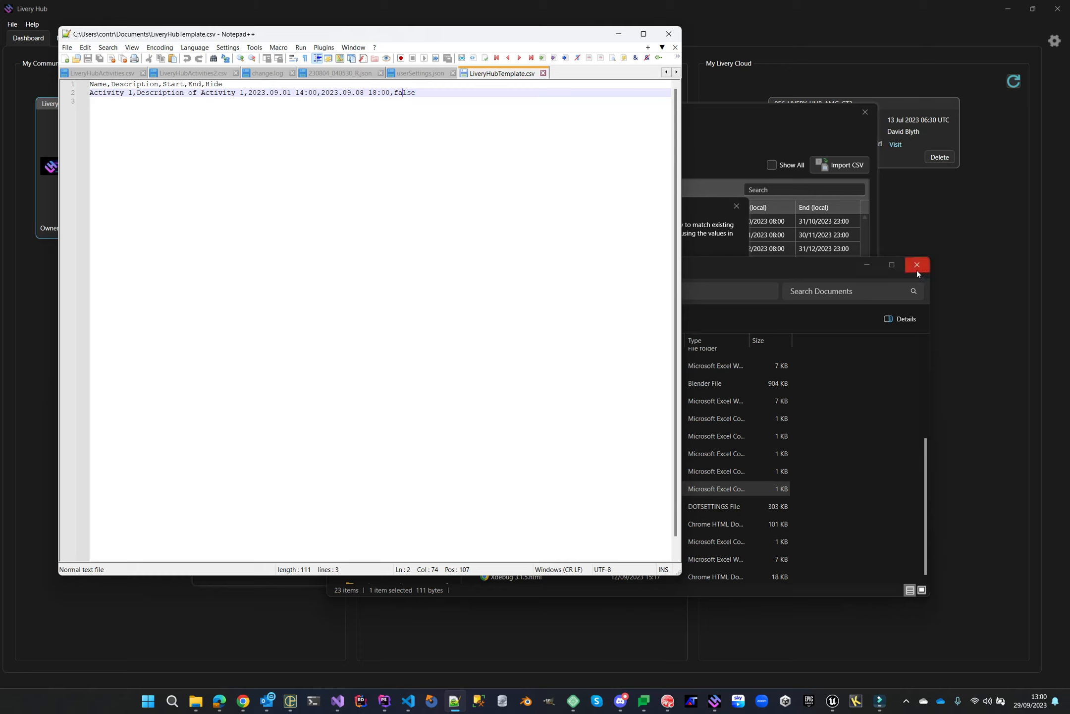
Step: Switch back to Livery Hub's activities import tool and preview saving the template and exporting the community's activities, cancelling both saves
click(791, 271)
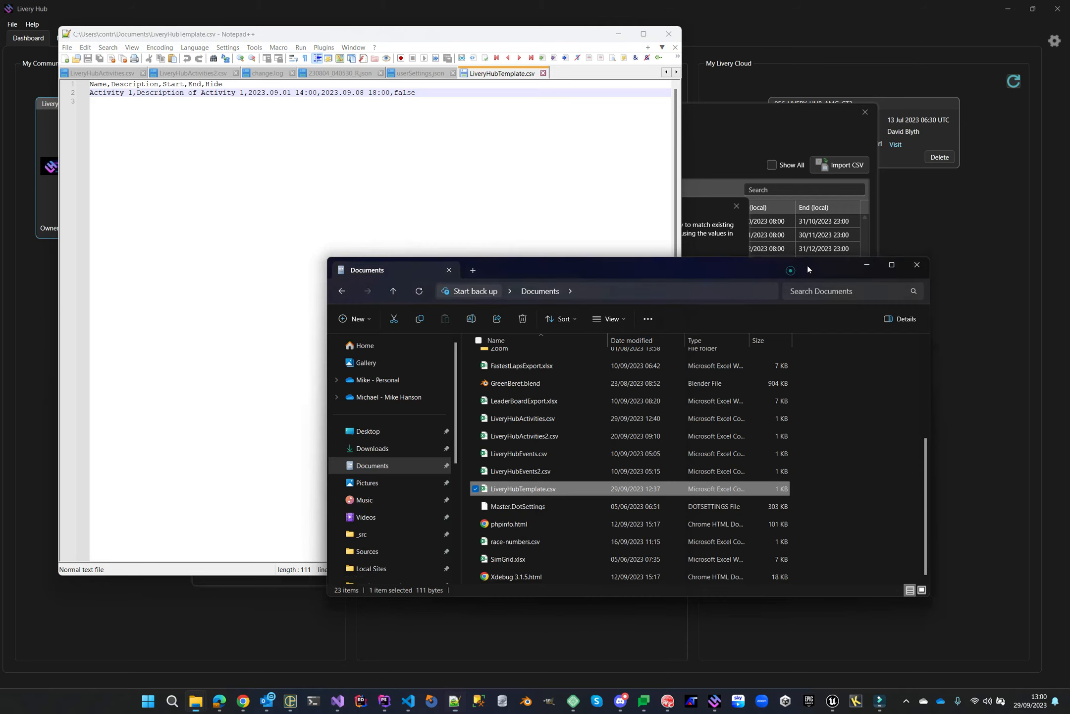
click(726, 145)
click(641, 407)
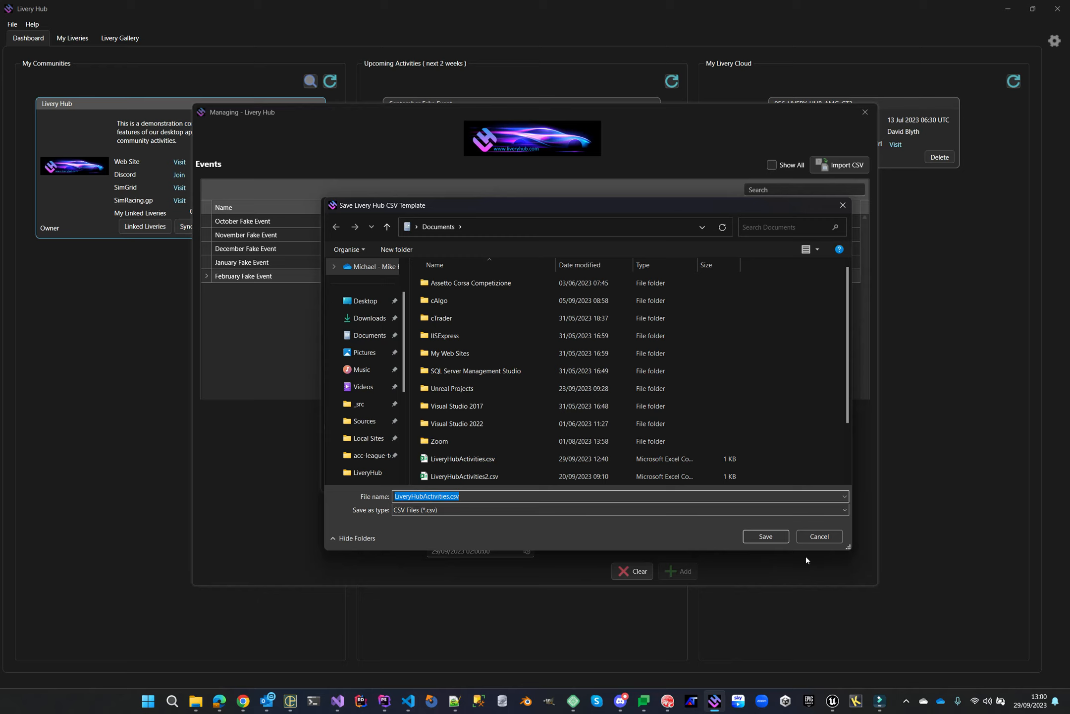
click(828, 537)
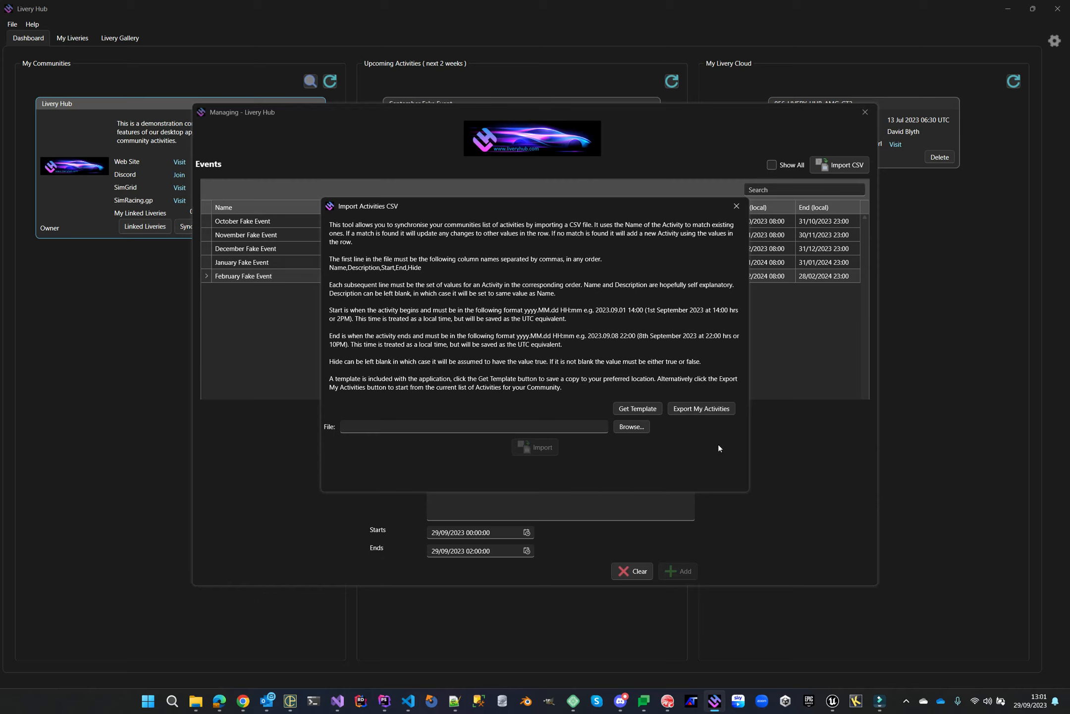
click(706, 411)
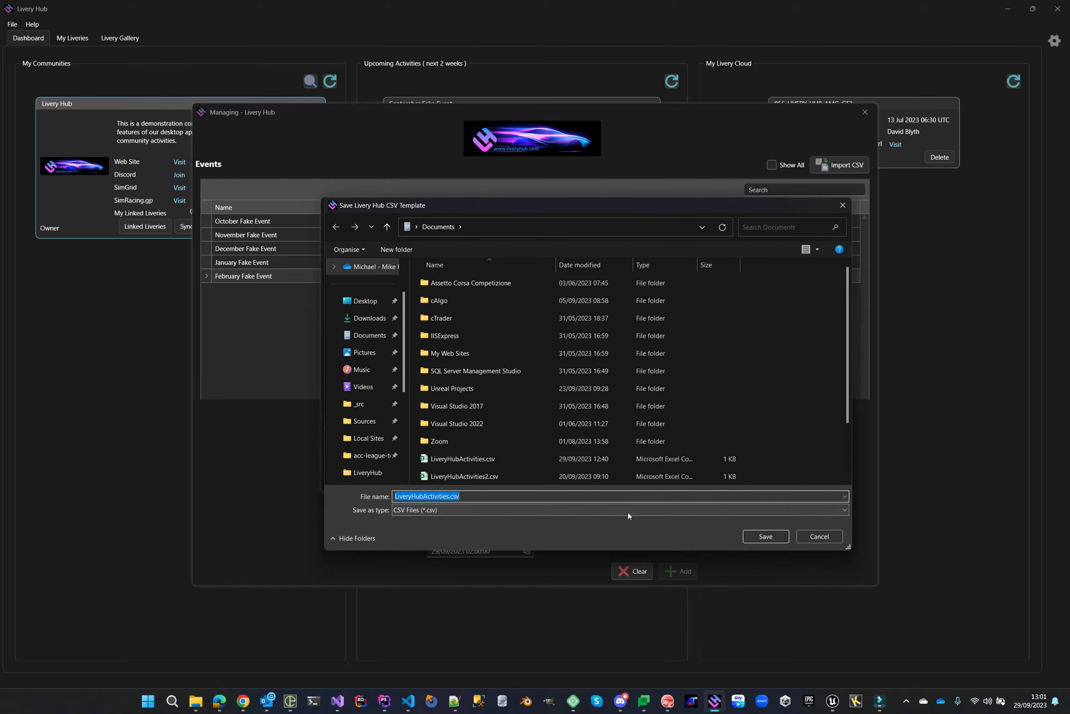
click(823, 534)
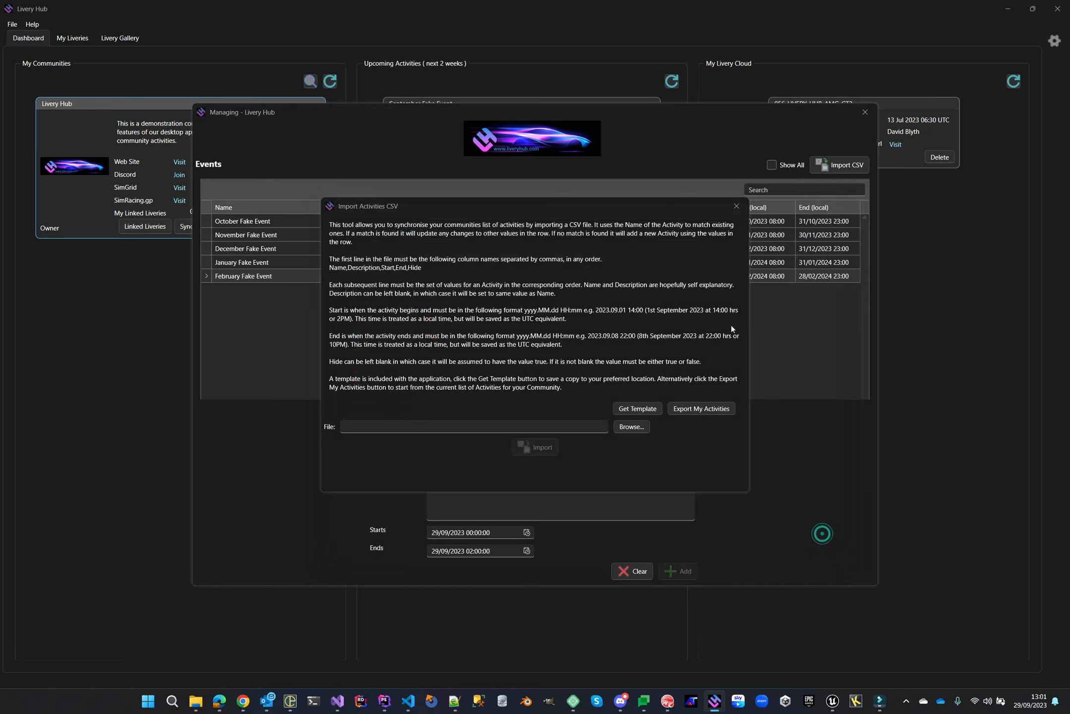
Step: Open LiveryHubActivities.csv from the Documents folder in Notepad++
mouse_move(290, 700)
mouse_move(196, 700)
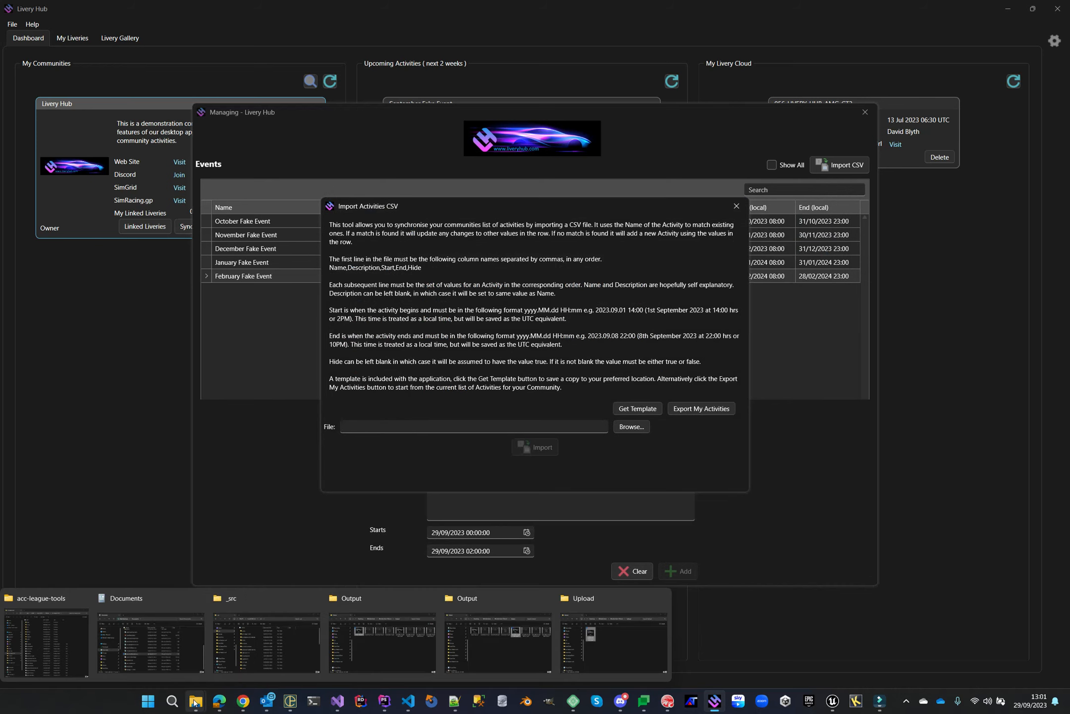
click(144, 647)
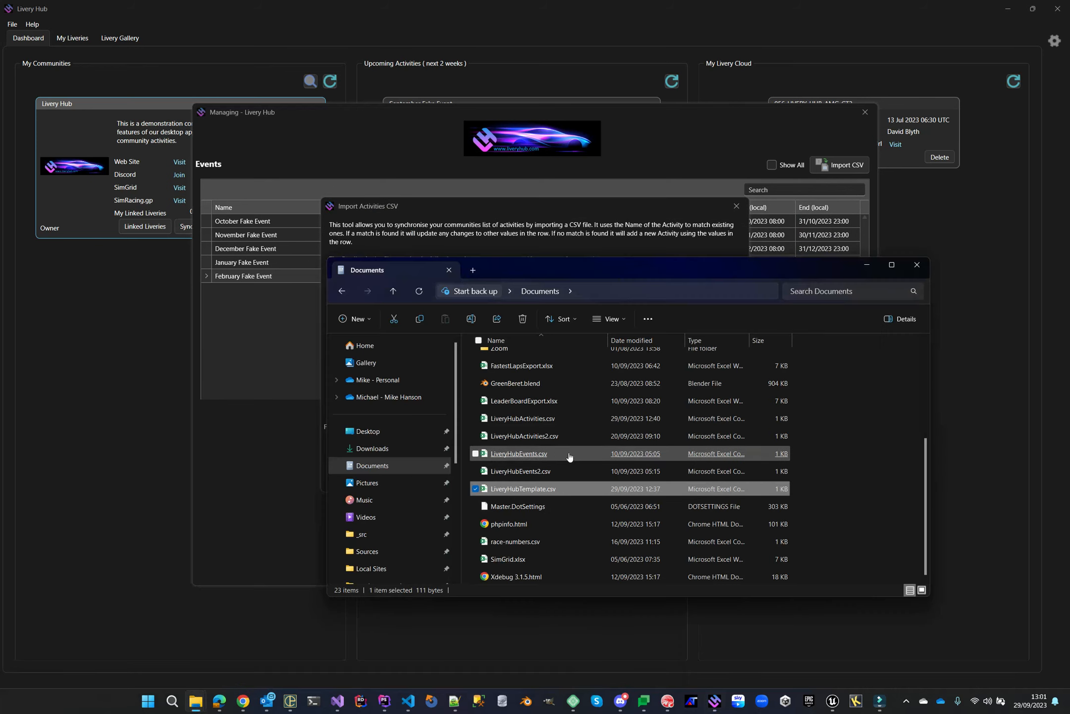
click(534, 419)
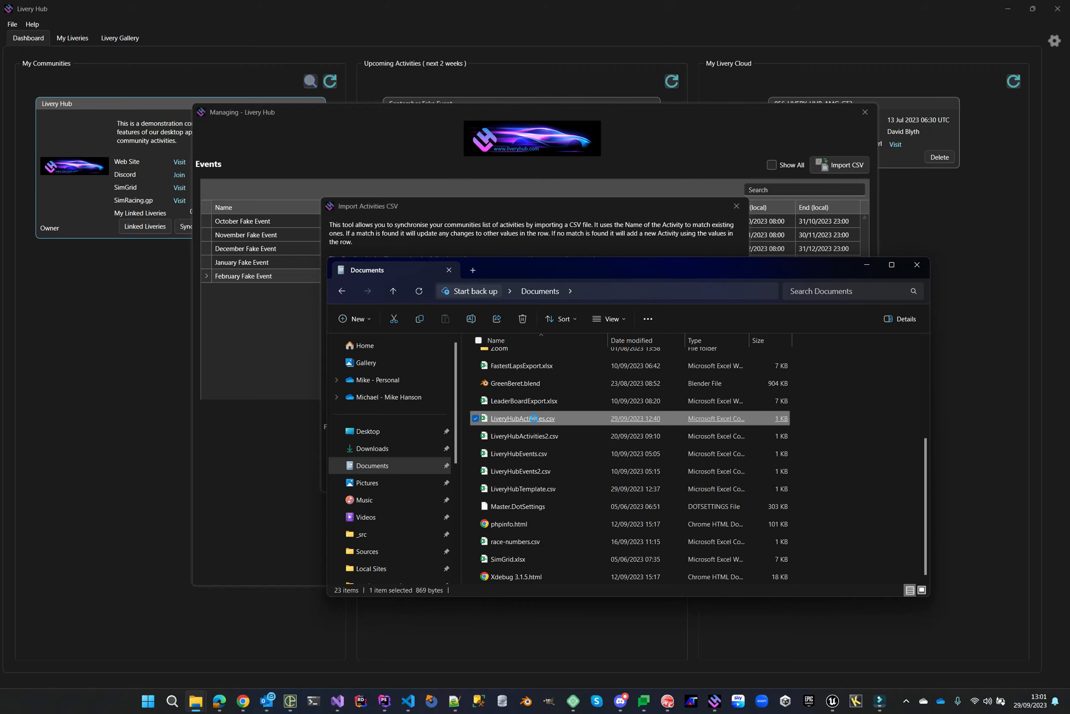
right_click(535, 418)
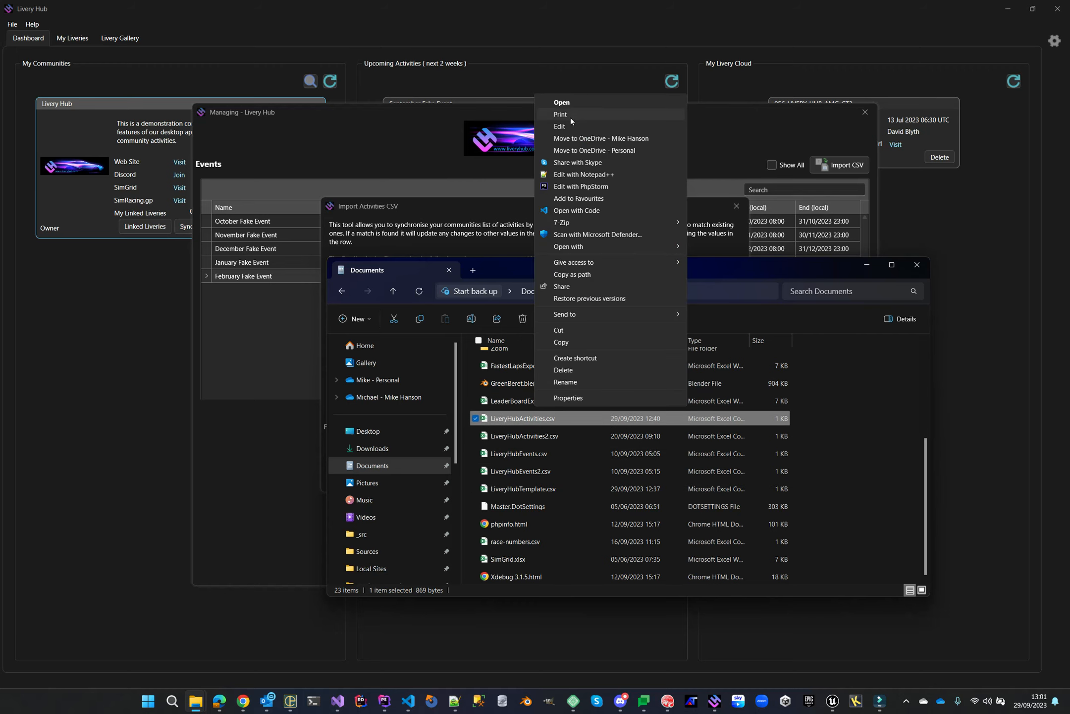
click(601, 174)
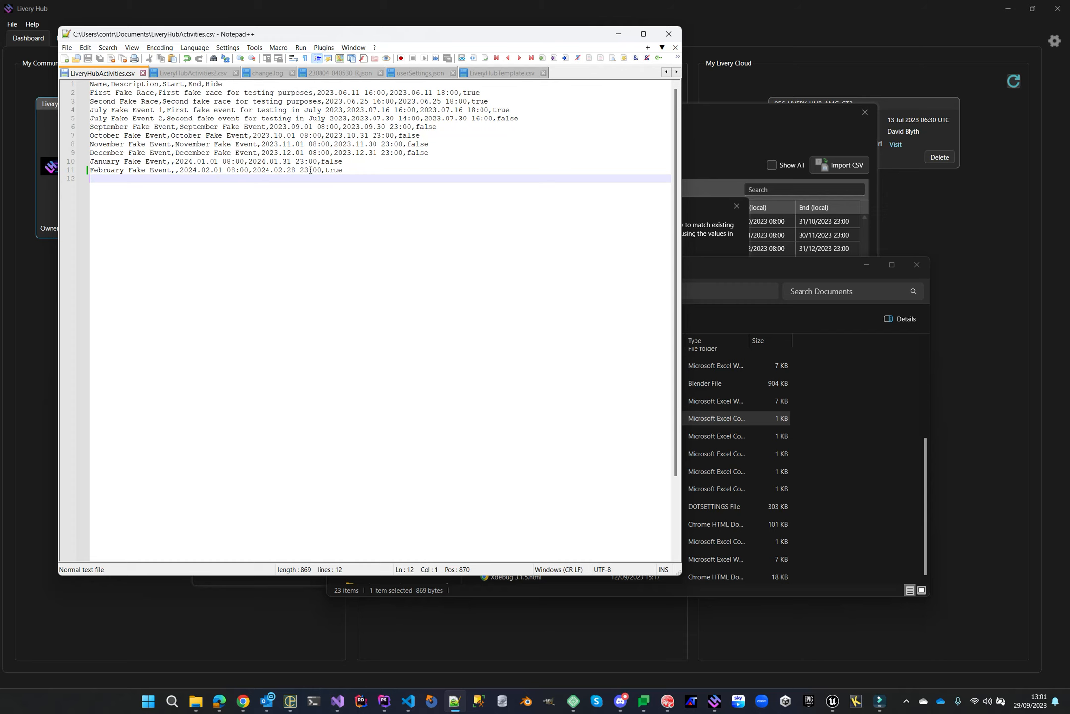
Step: Set the Hide value of the February Fake Event row to false and save LiveryHubActivities.csv
click(366, 171)
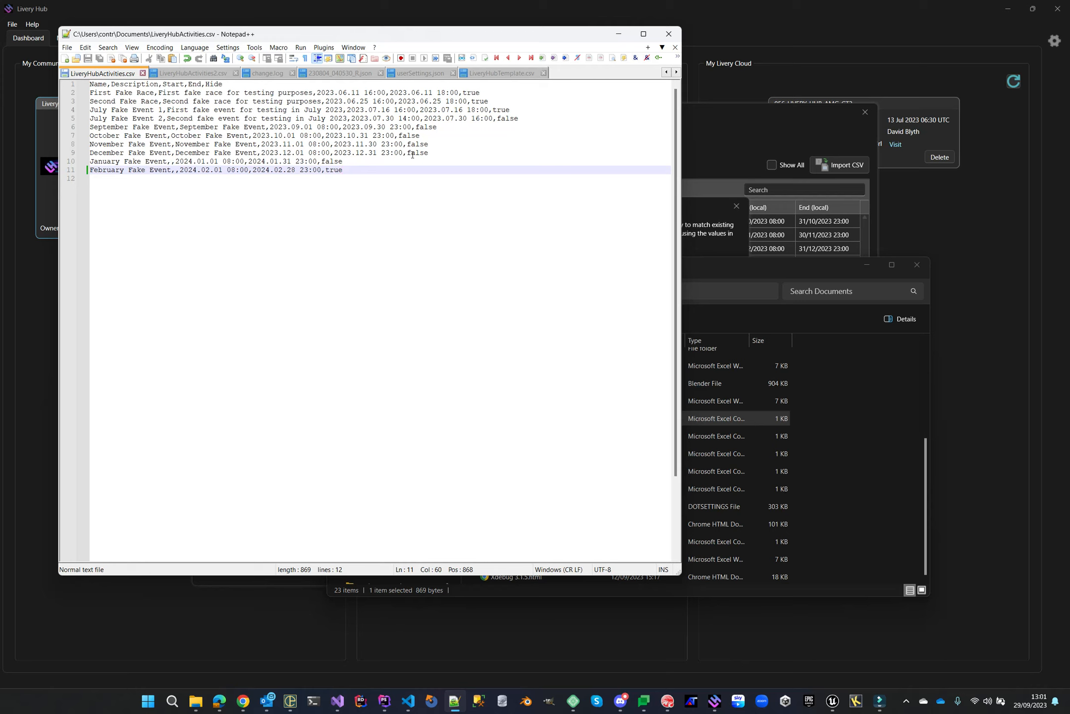
double_click(336, 170)
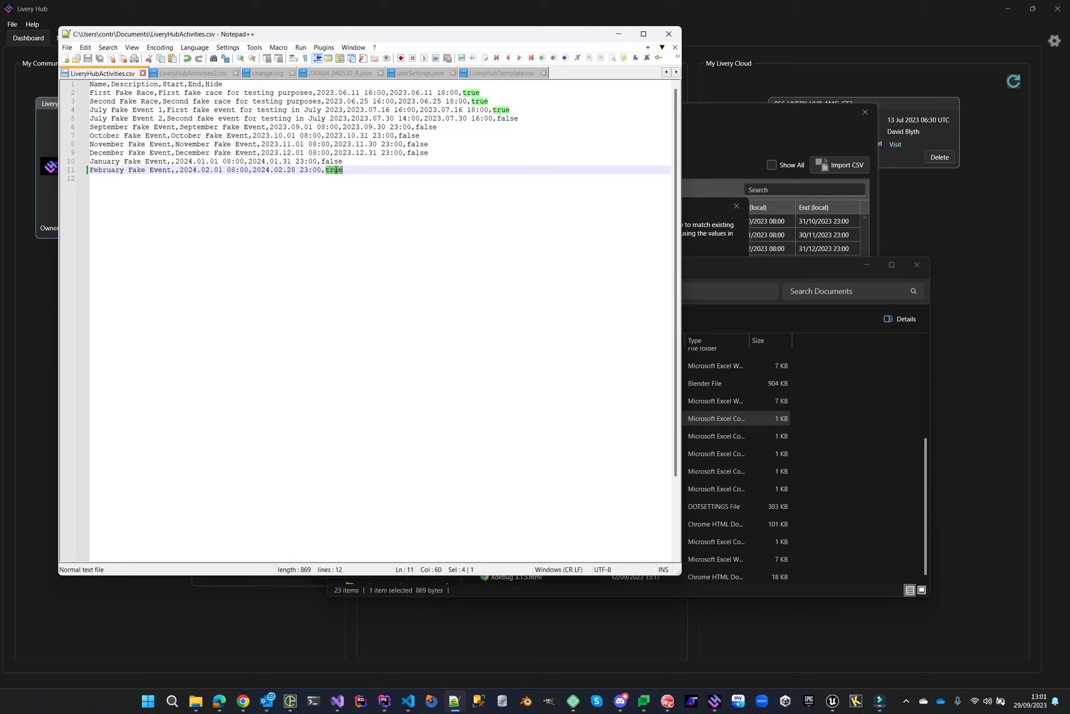
text(false)
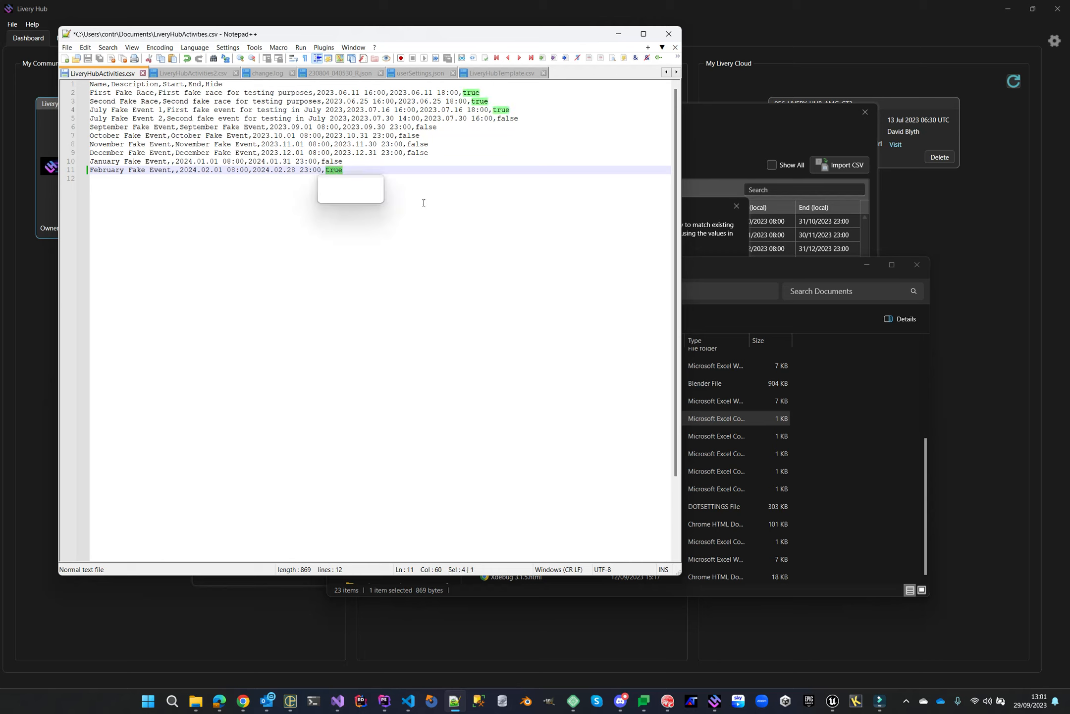
click(452, 189)
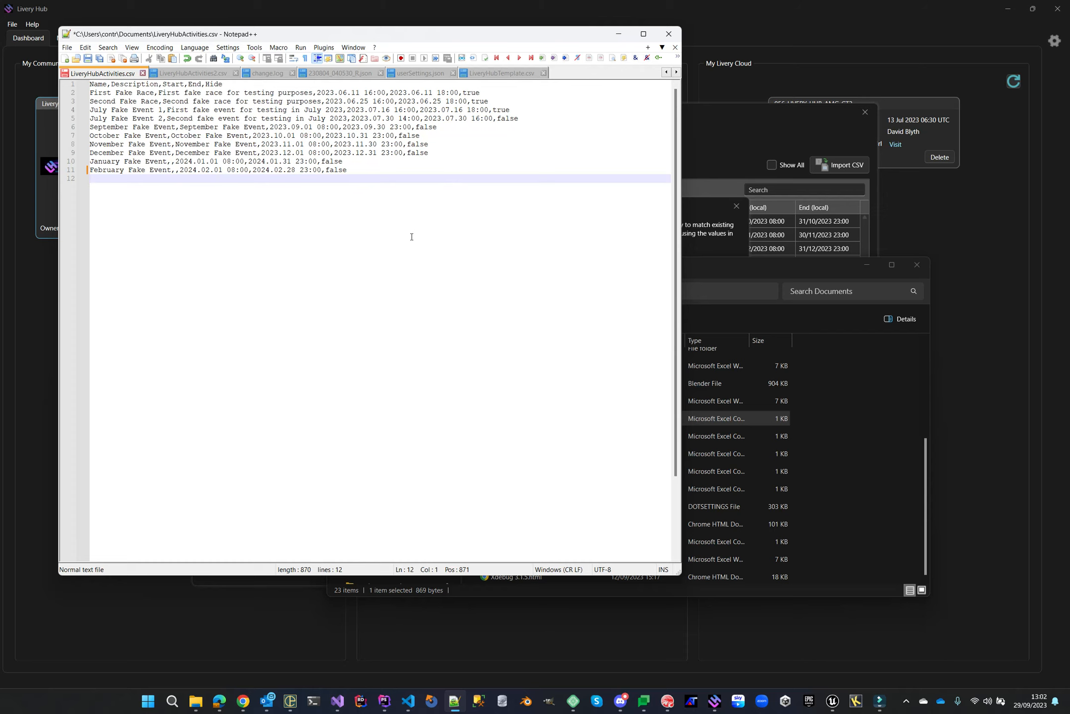
click(380, 173)
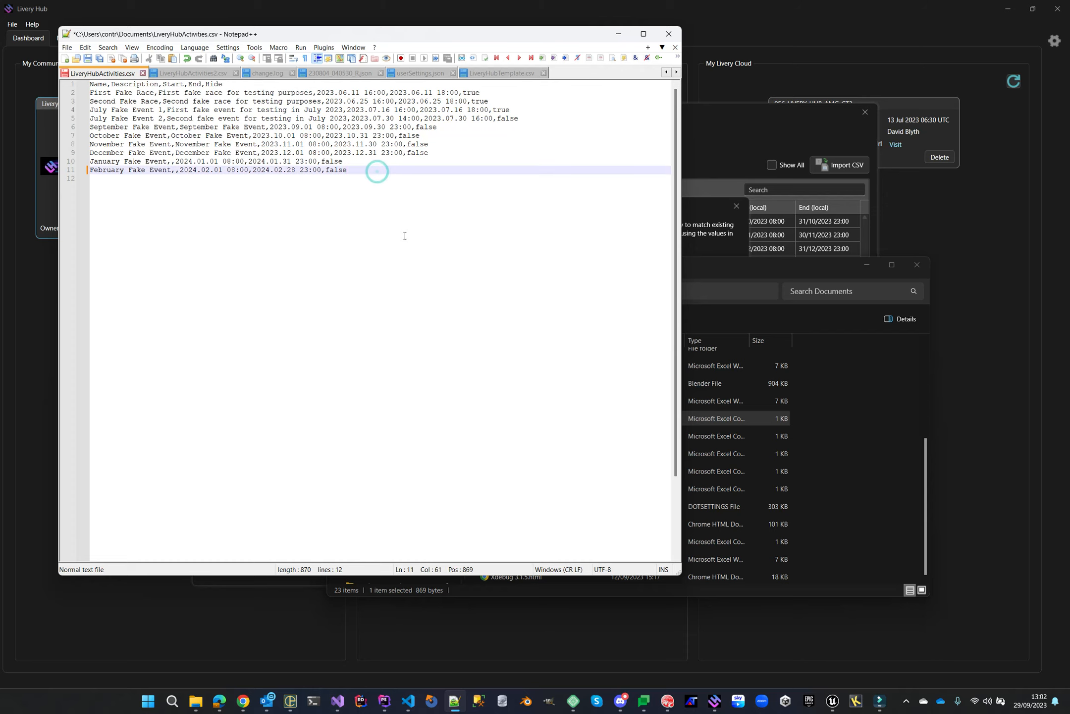
click(372, 206)
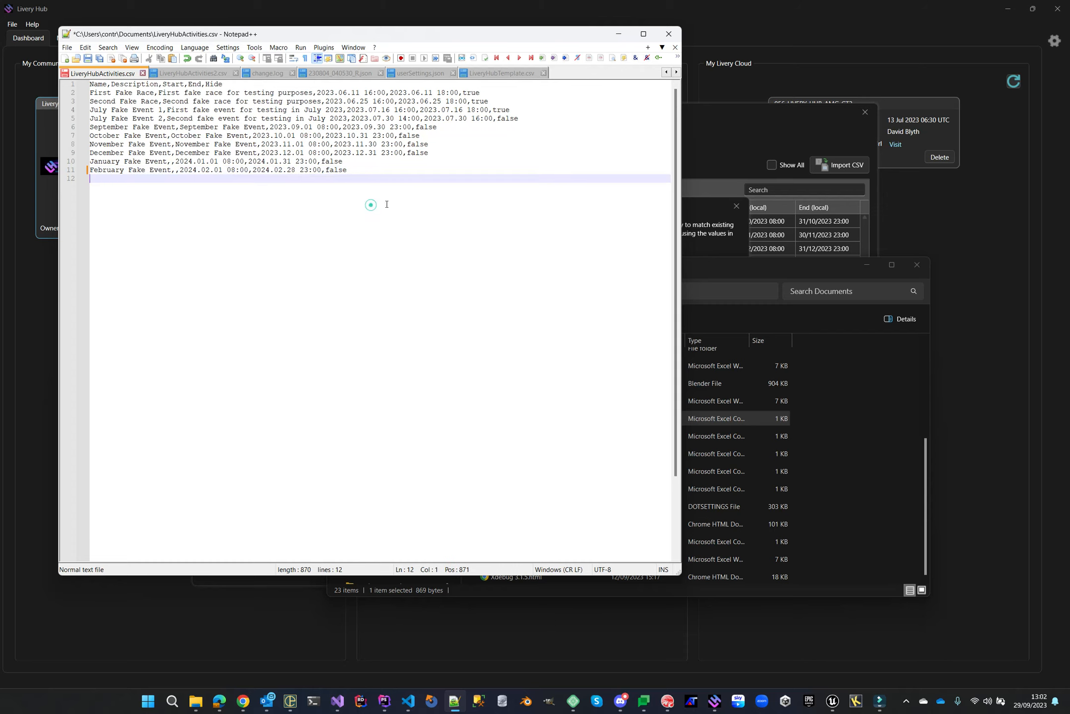
click(353, 170)
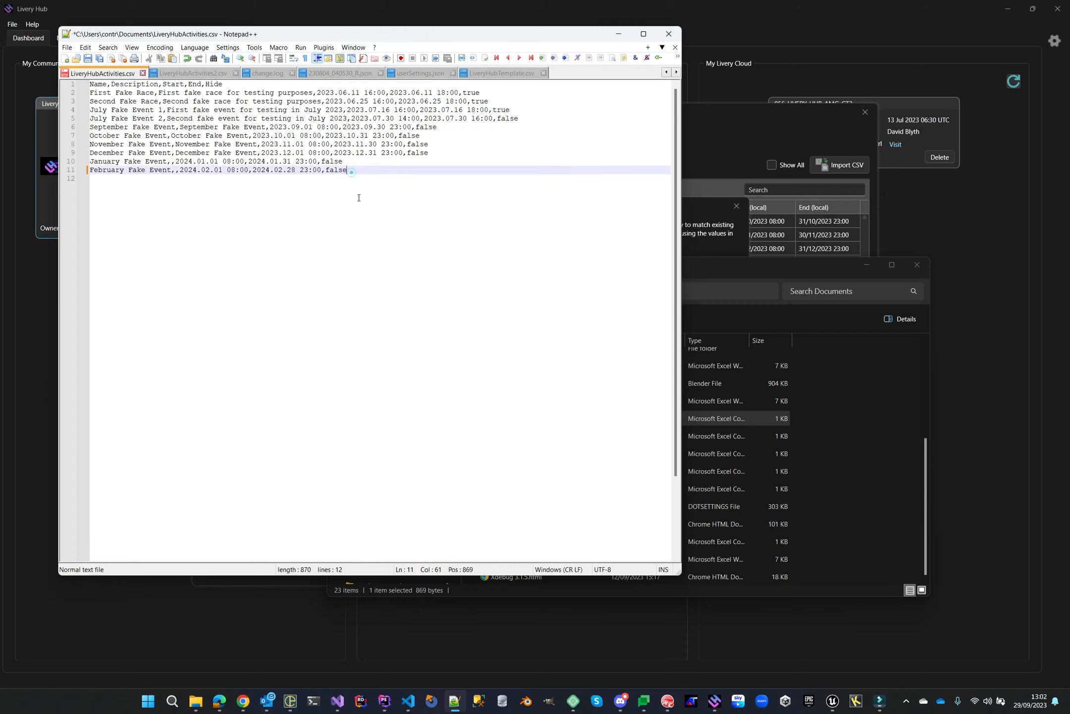
key(ctrl+s)
Step: Return to Livery Hub, import LiveryHubActivities.csv from the Documents folder into the community's activities, and close the import tool
click(748, 138)
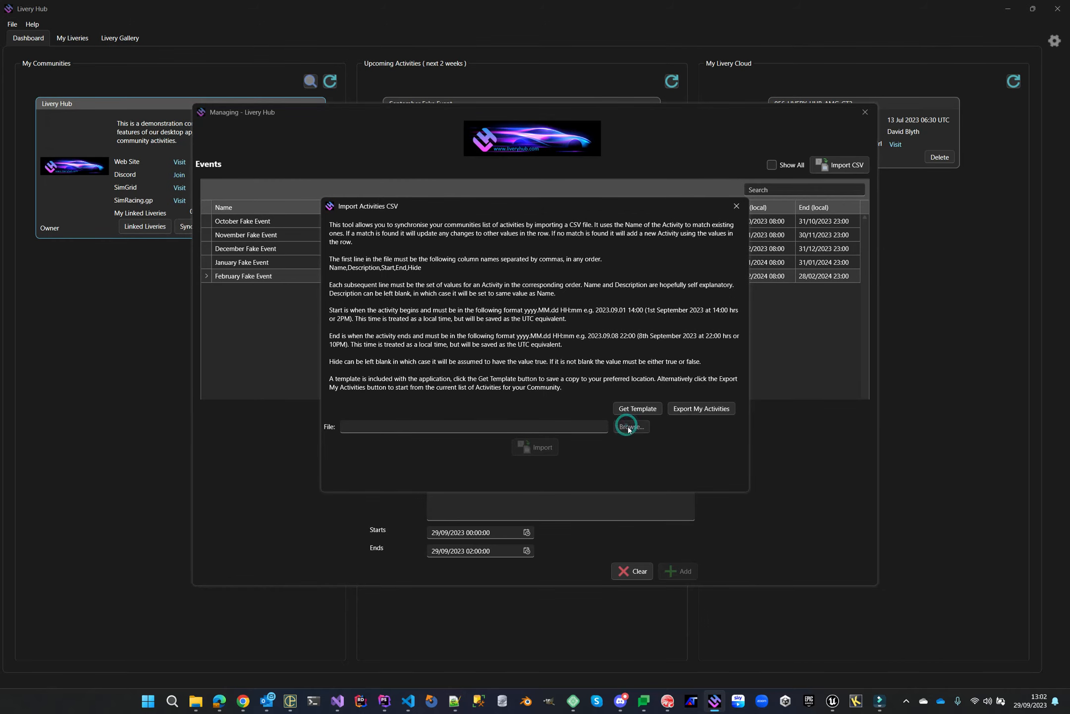
click(628, 427)
scroll(590, 369, down, 2)
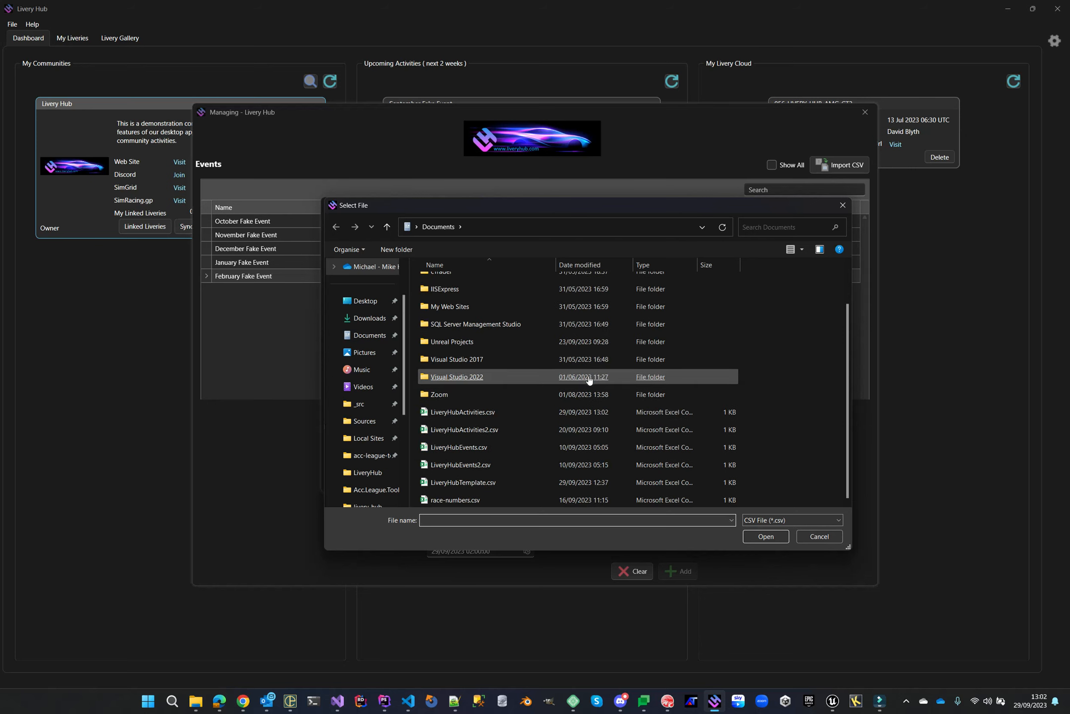
double_click(485, 416)
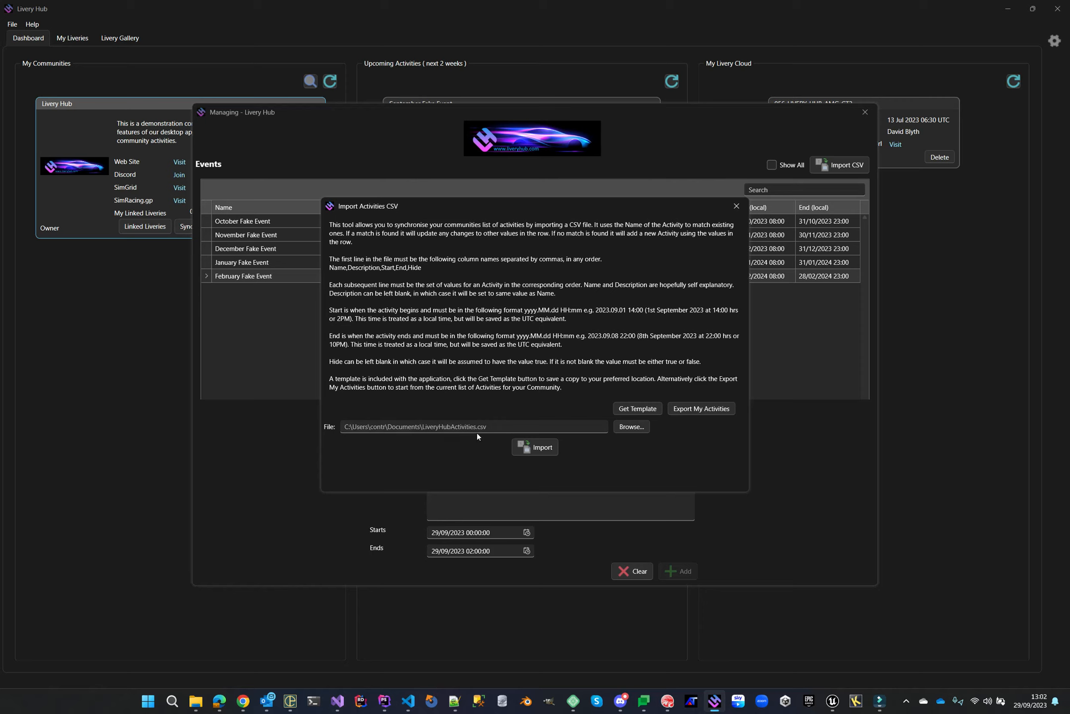
click(543, 451)
click(743, 206)
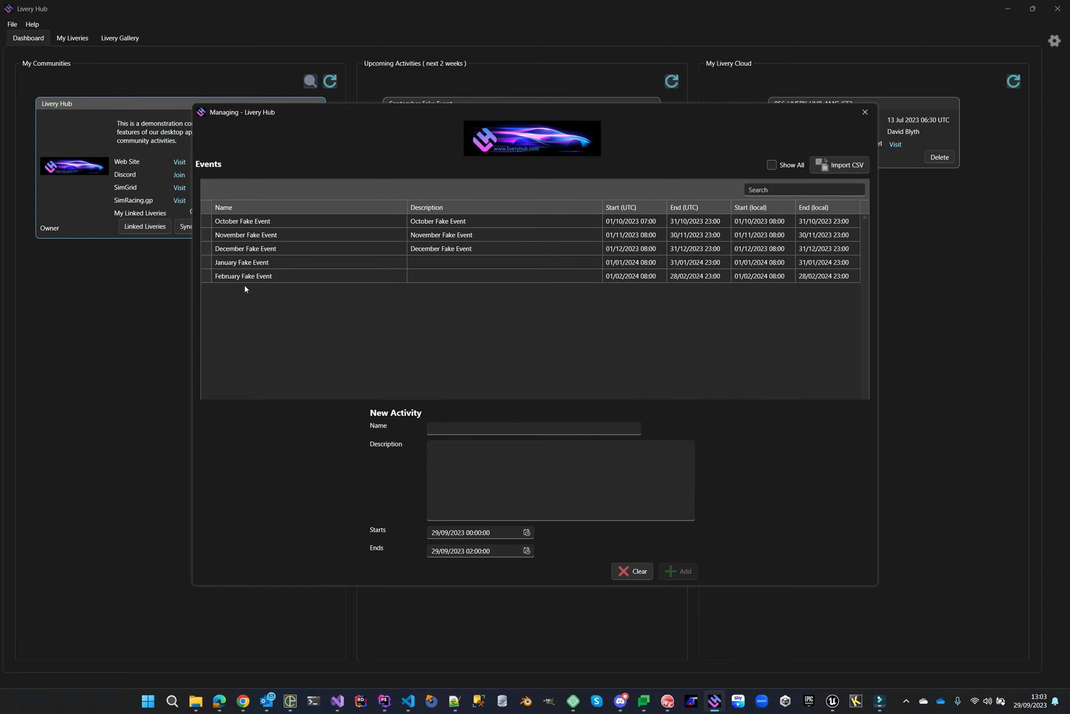